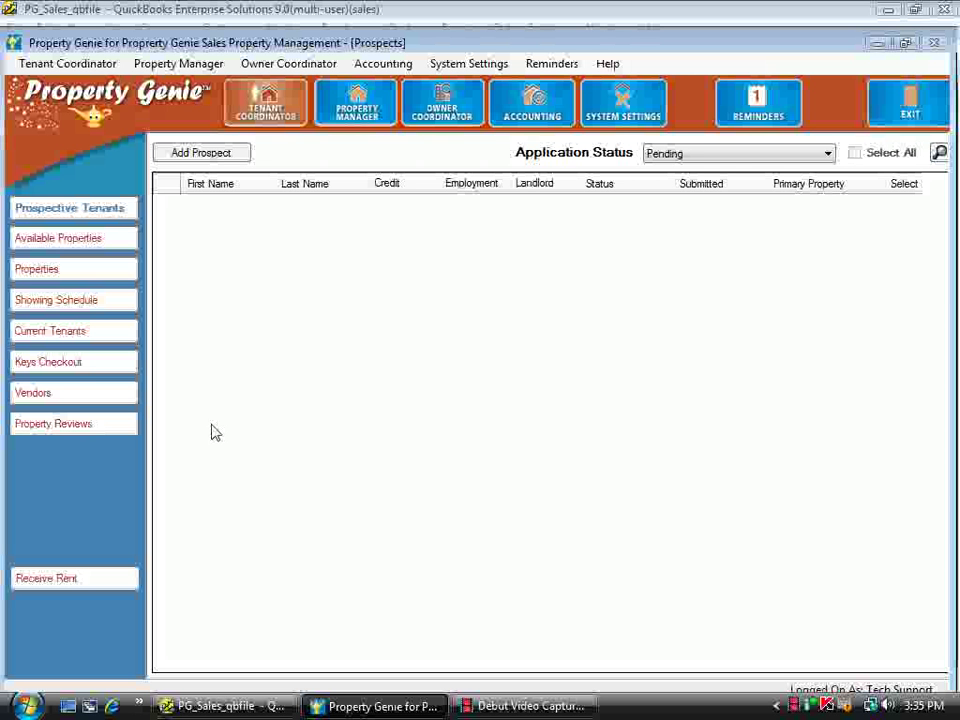
# Bring the PG_Sales_qbfile QuickBooks company file's Home page to the front.
pyautogui.click(236, 708)
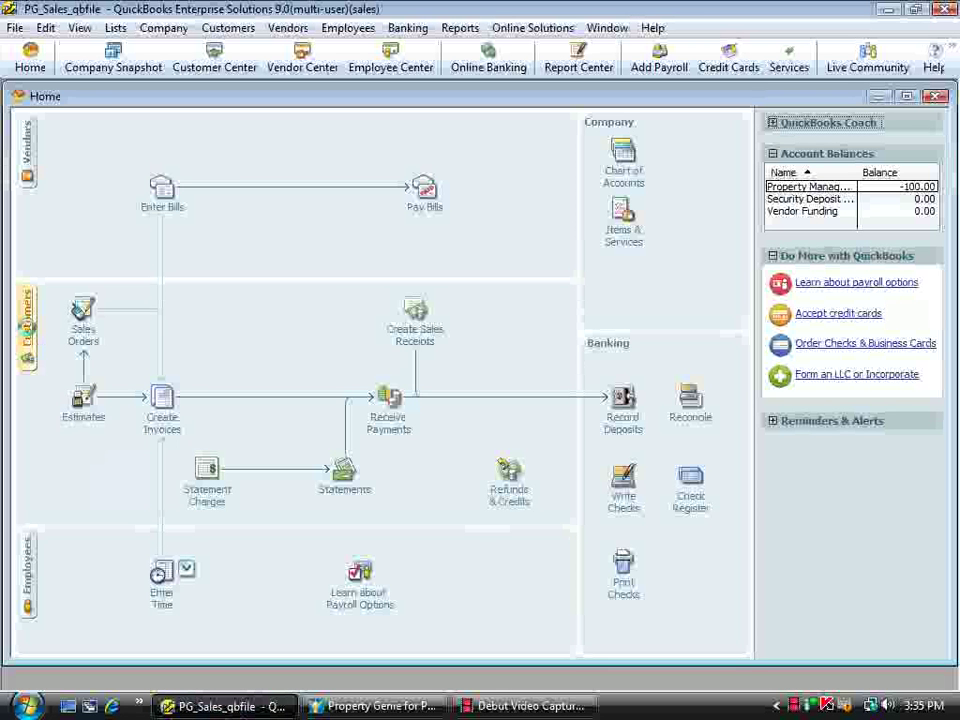
# Check 1048 Alpug Avenue in QuickBooks' Customer Center, then switch back to Property Genie.
pyautogui.click(30, 333)
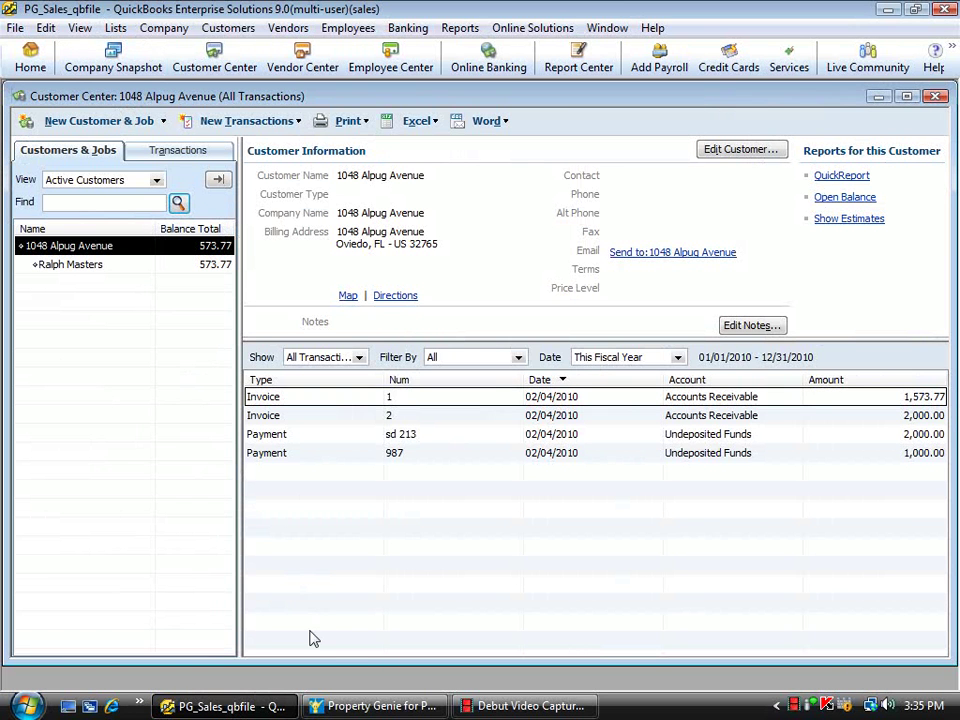
pyautogui.click(356, 697)
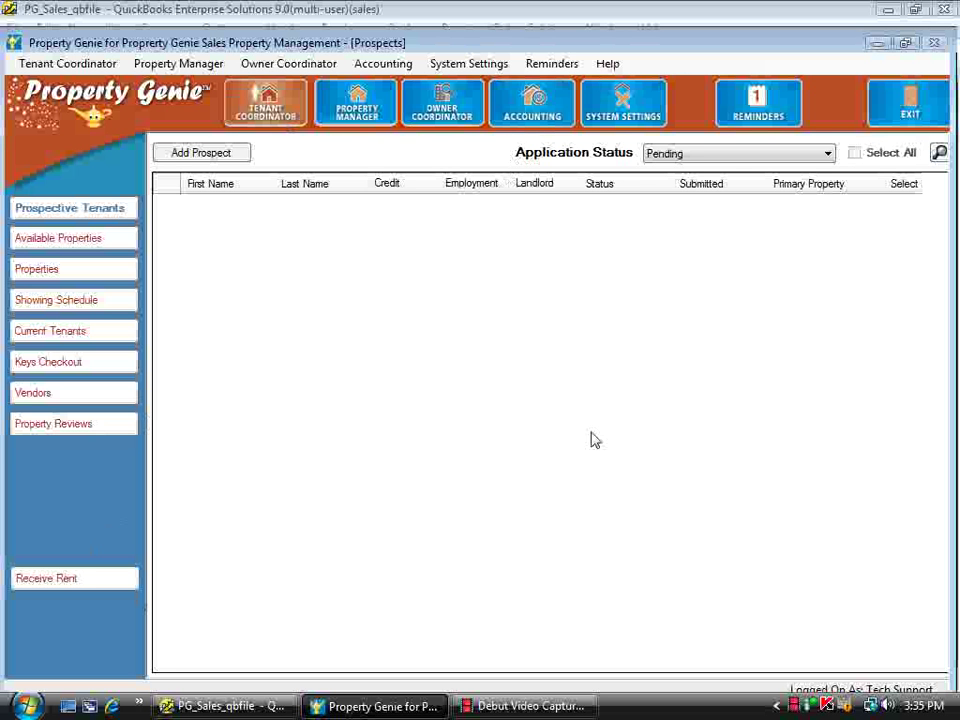
# Open the Receive Rent window from the Tenant Coordinator sidebar.
pyautogui.click(100, 578)
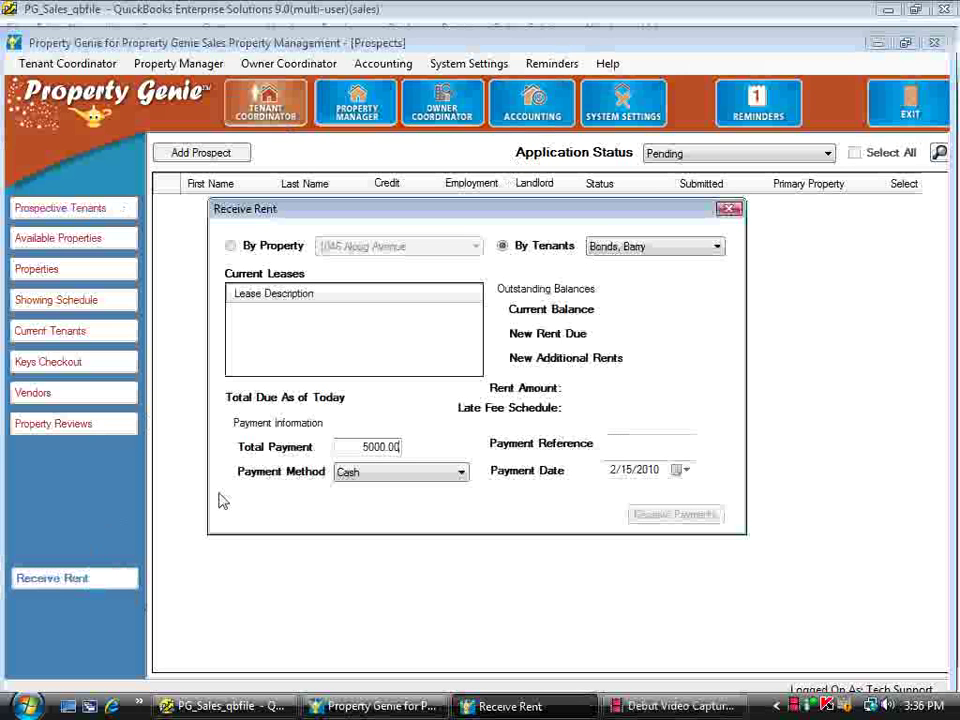
pyautogui.click(603, 253)
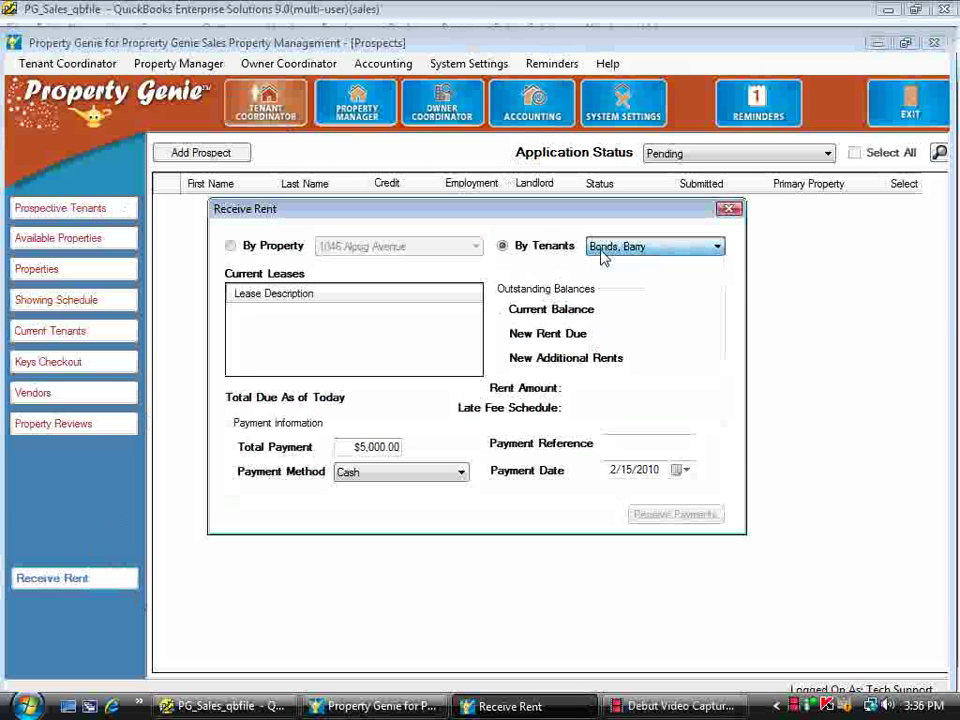
pyautogui.click(605, 276)
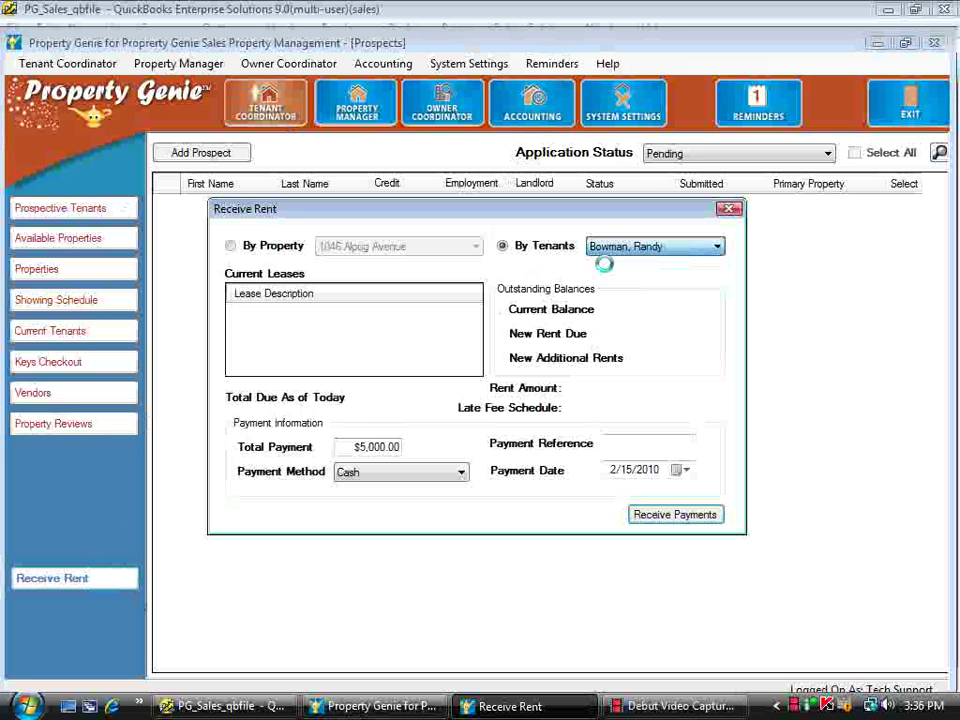
pyautogui.click(602, 251)
pyautogui.click(608, 265)
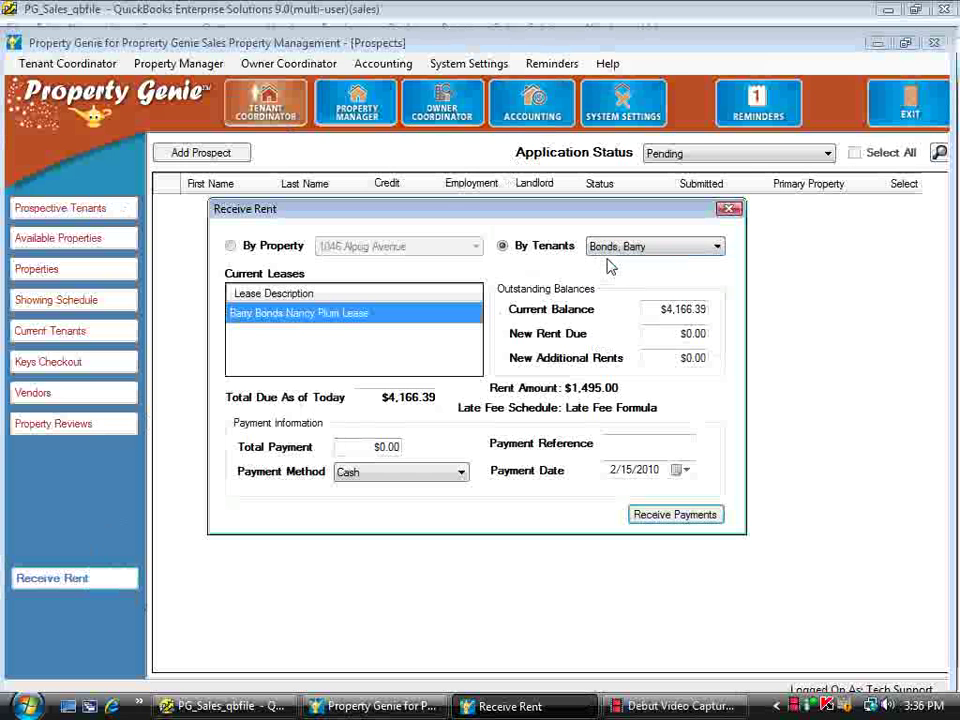
pyautogui.click(607, 254)
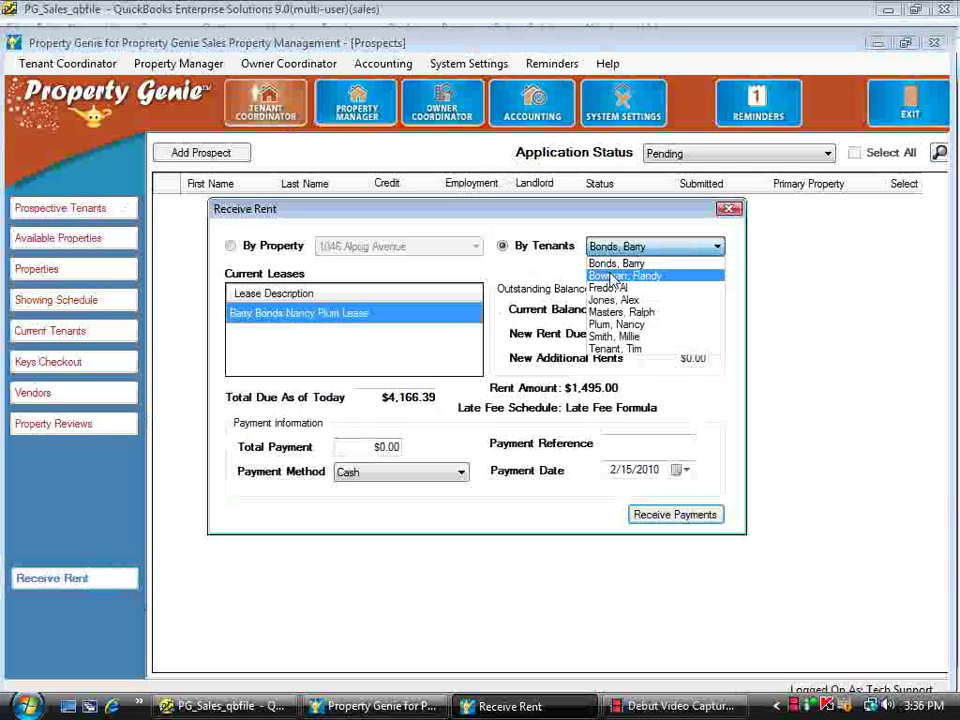
pyautogui.click(612, 277)
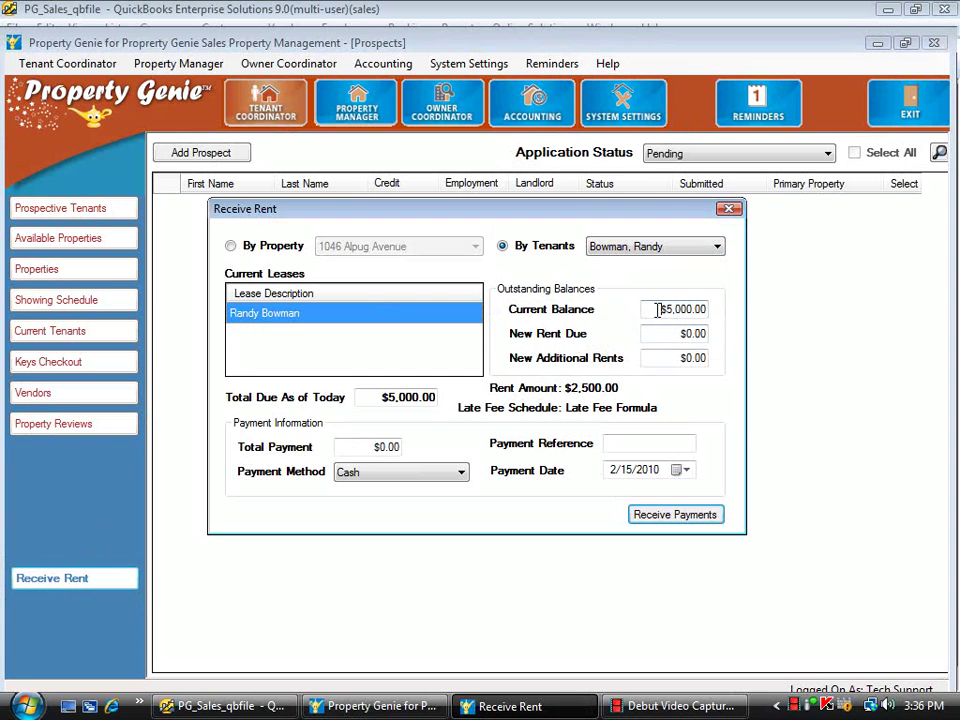
pyautogui.moveTo(657, 310); pyautogui.dragTo(713, 309)
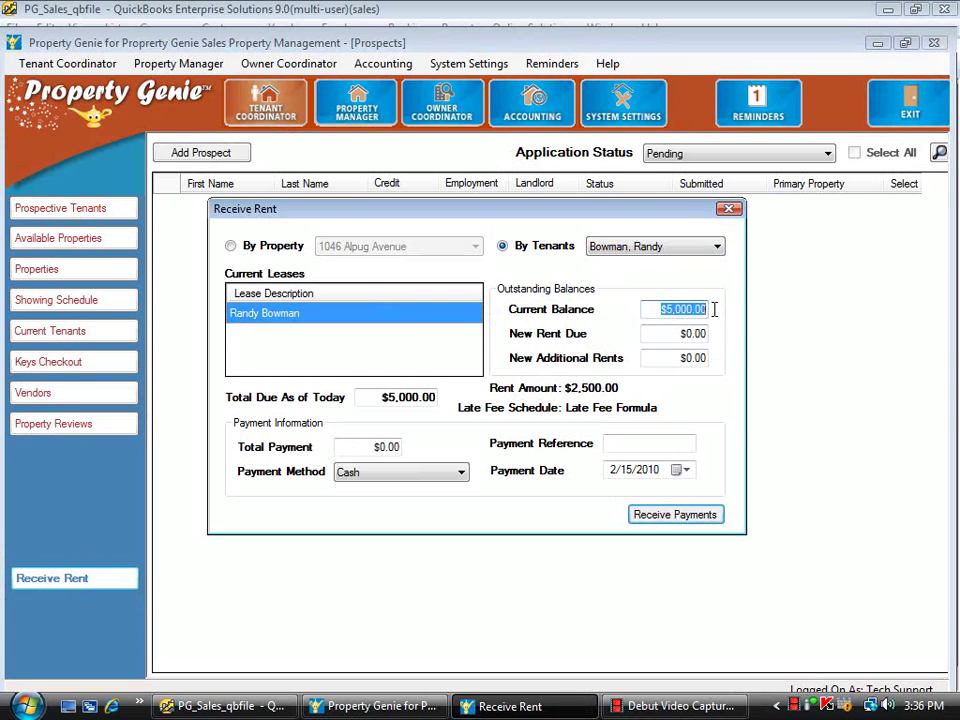
# Enter a payment amount and set the payment method to Check - Personal.
pyautogui.click(258, 320)
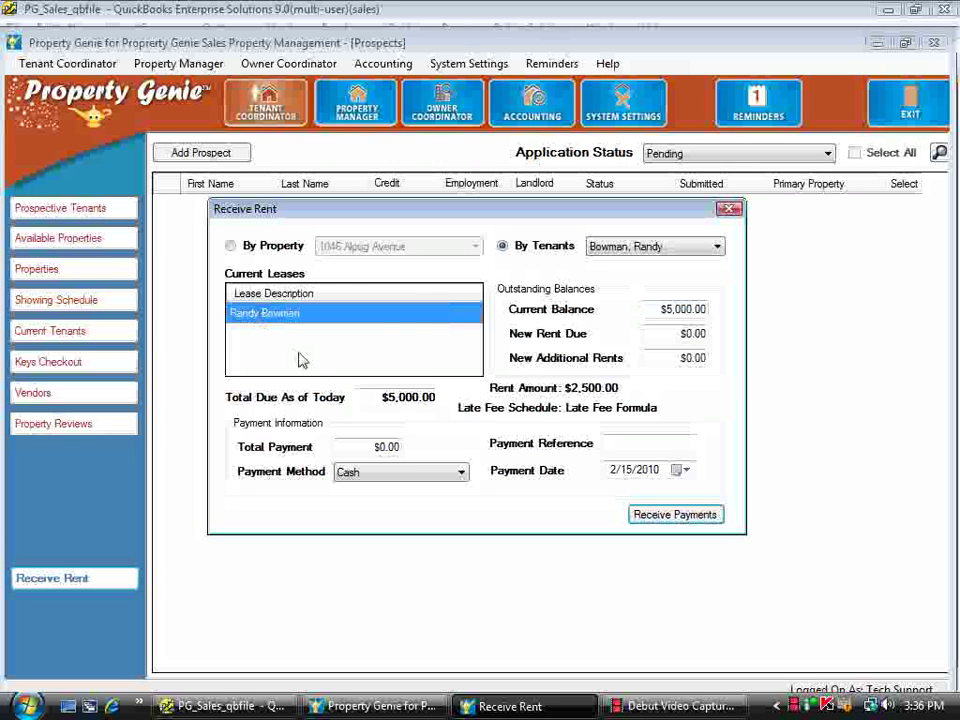
pyautogui.click(352, 448)
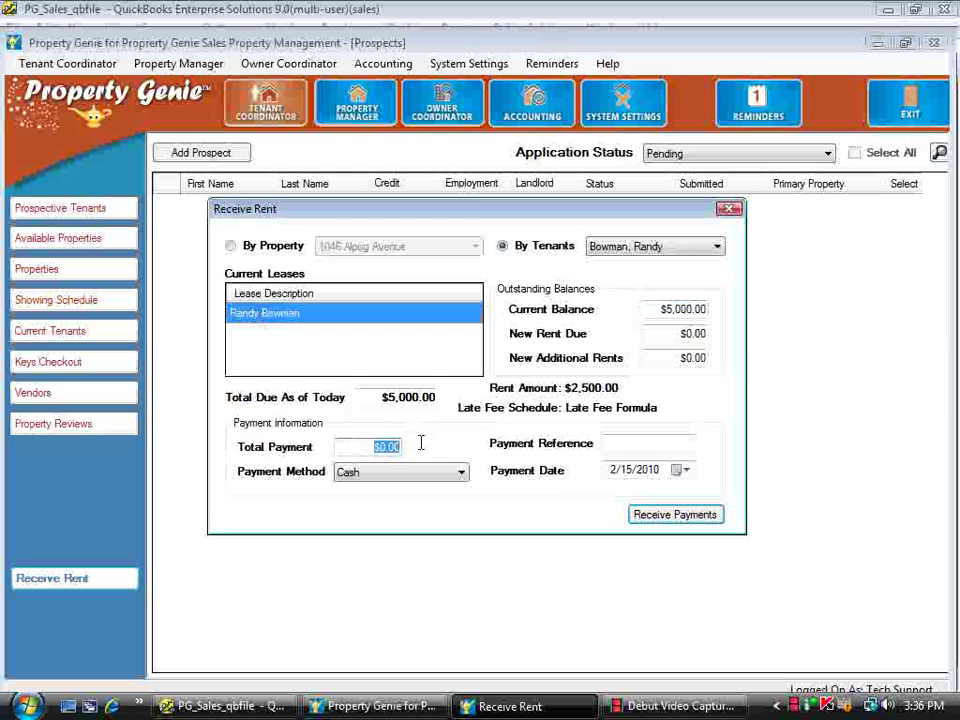
pyautogui.write('500')
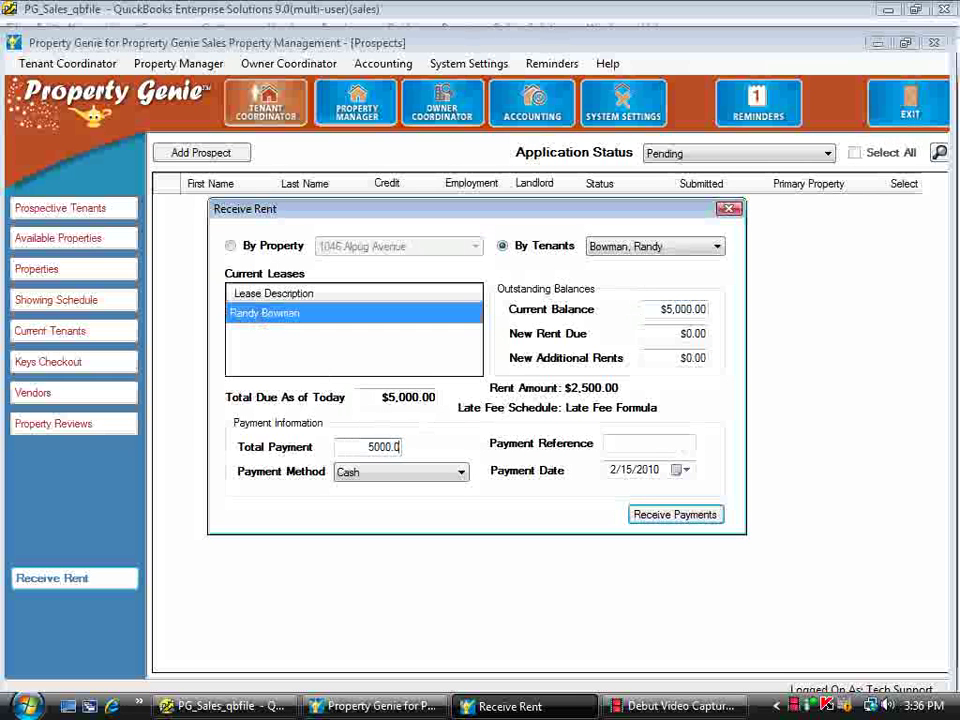
pyautogui.click(459, 472)
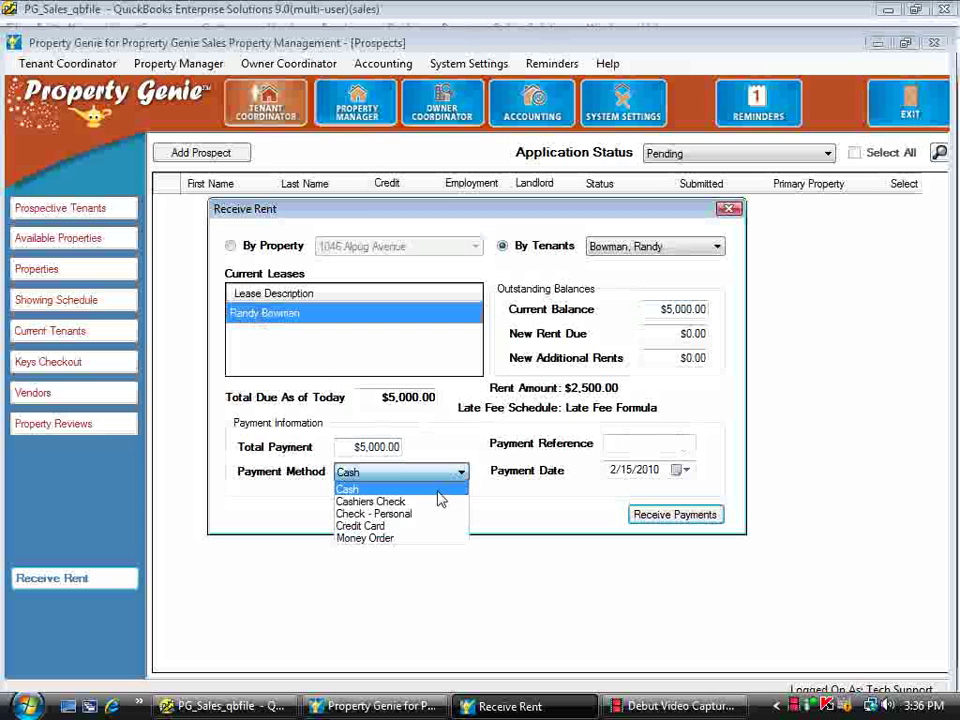
pyautogui.click(410, 514)
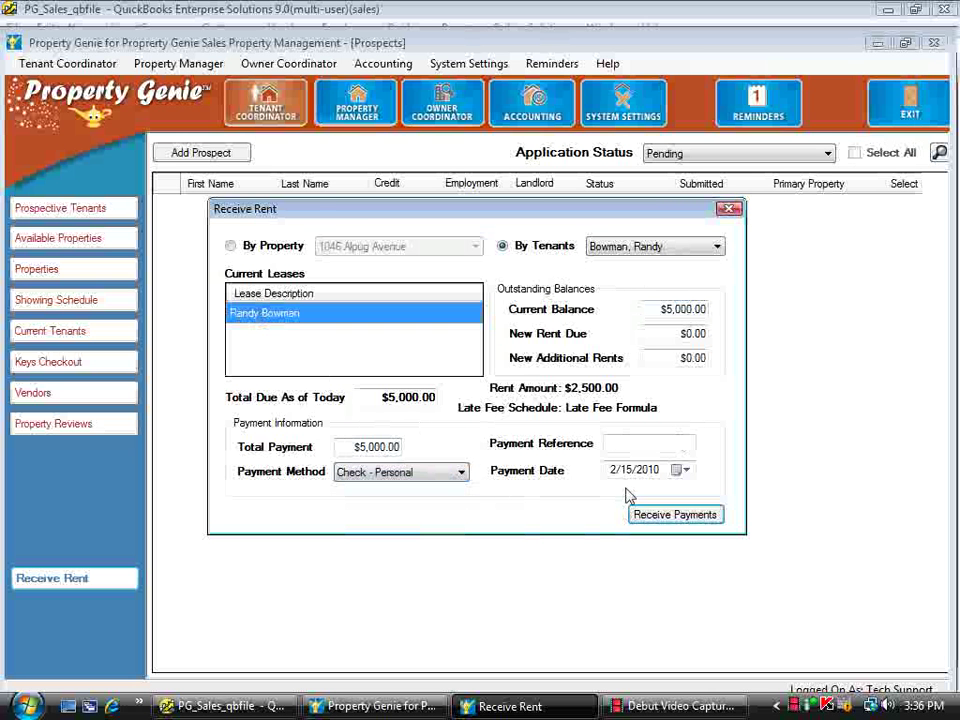
pyautogui.click(630, 443)
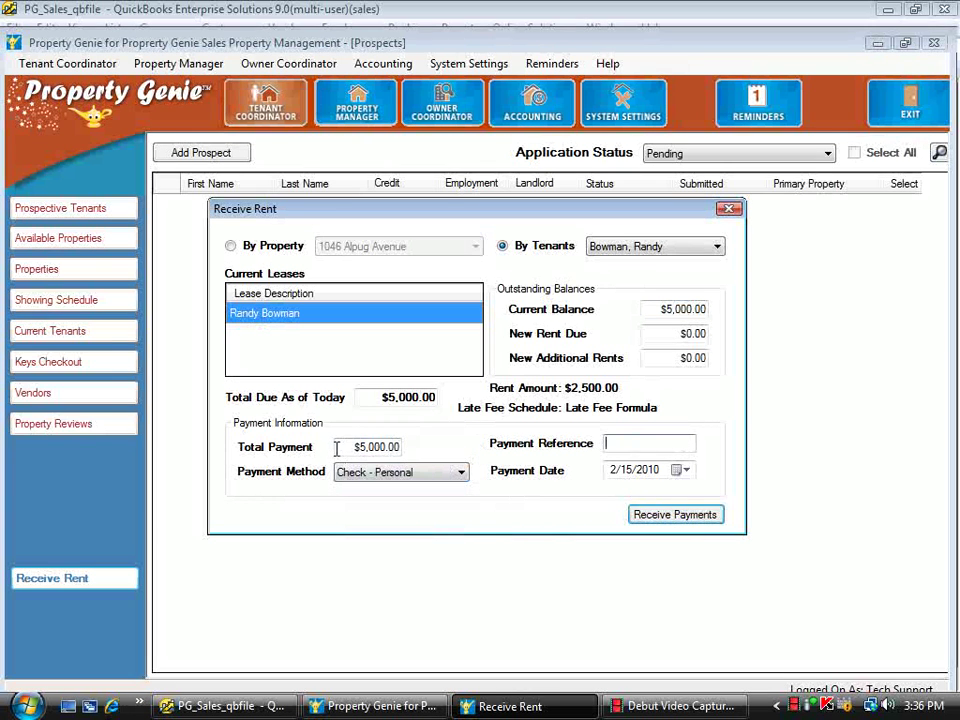
# Correct the total payment to $2,500.00 with reference sc-1234, then submit and confirm it.
pyautogui.moveTo(339, 447); pyautogui.dragTo(433, 448)
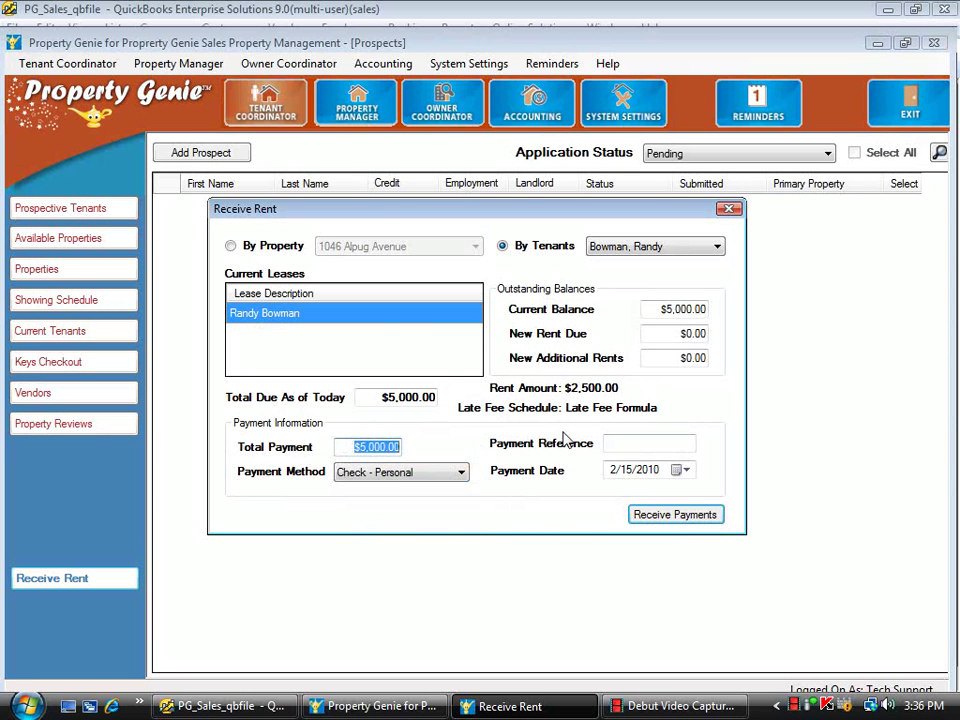
pyautogui.write('25')
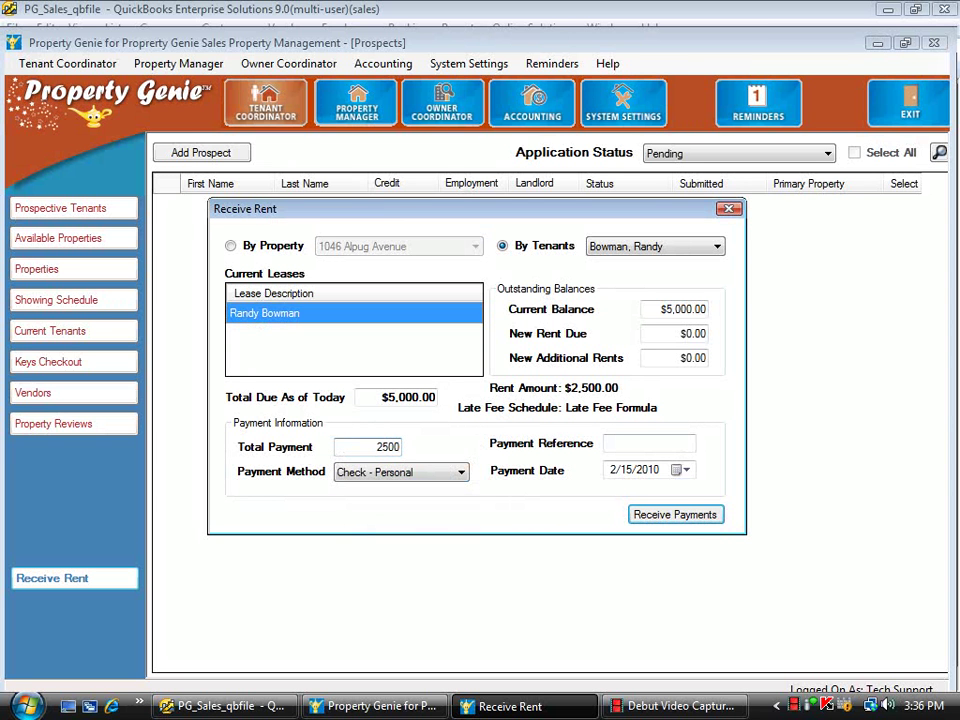
pyautogui.click(629, 442)
pyautogui.write('sc-')
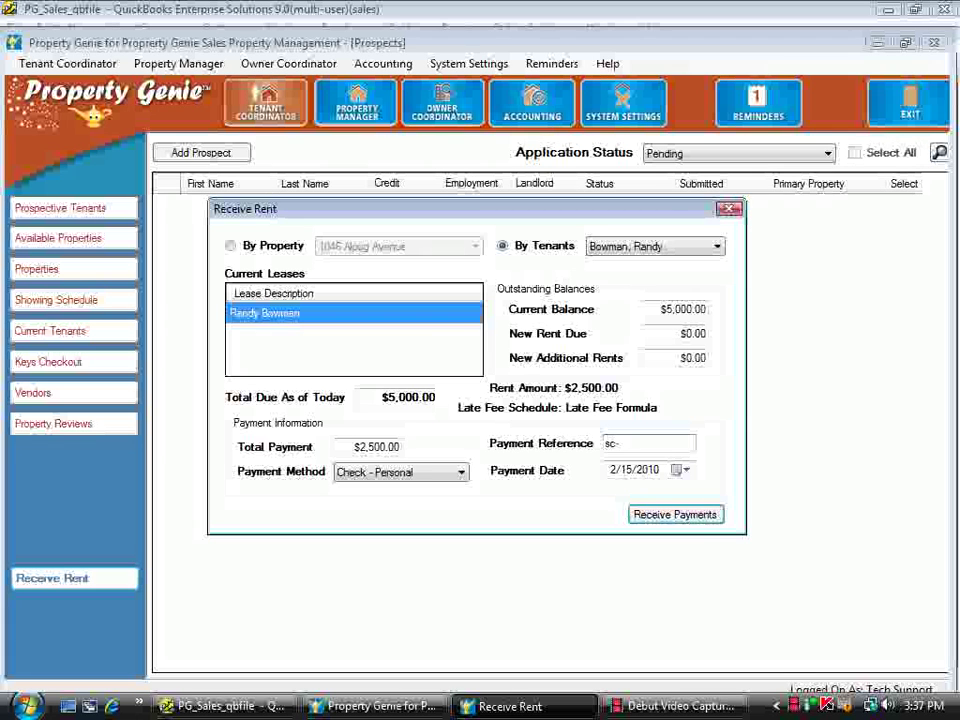
pyautogui.write('1234')
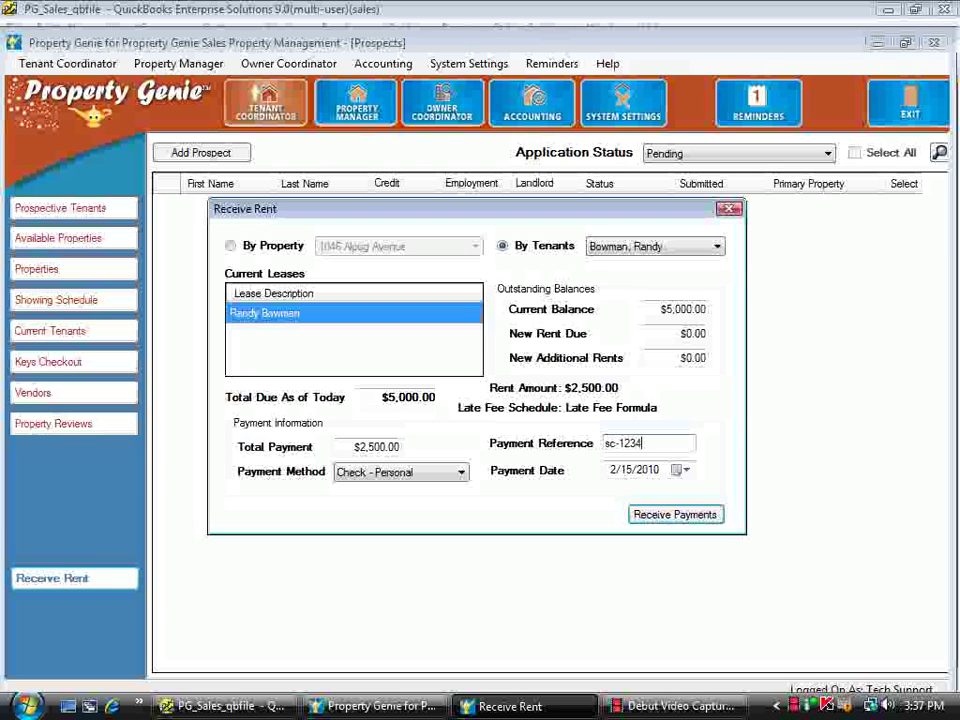
pyautogui.click(681, 518)
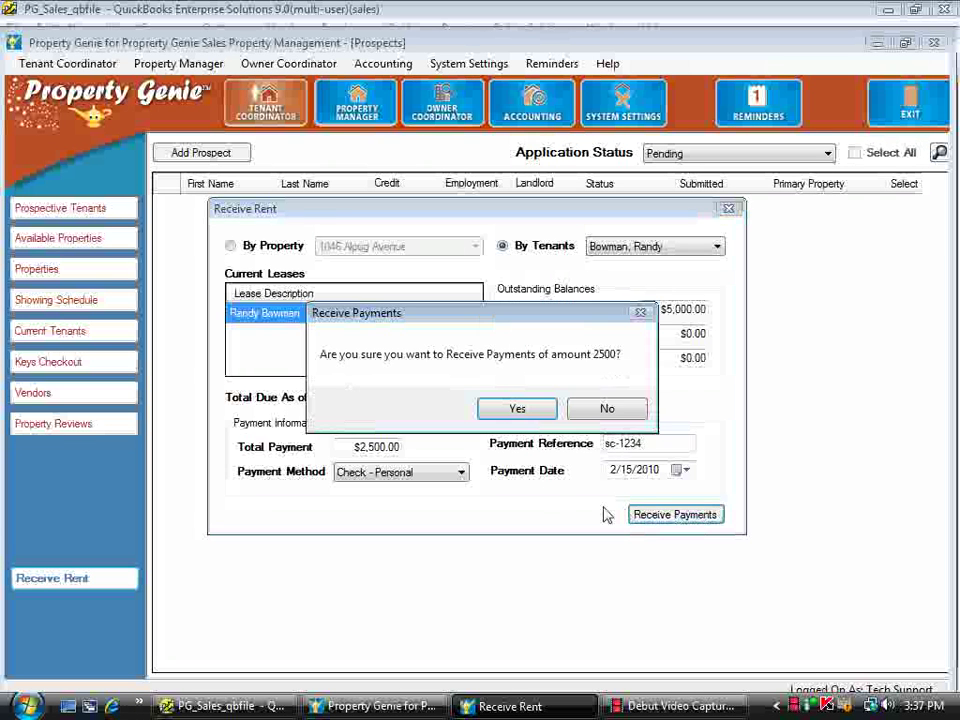
pyautogui.click(512, 408)
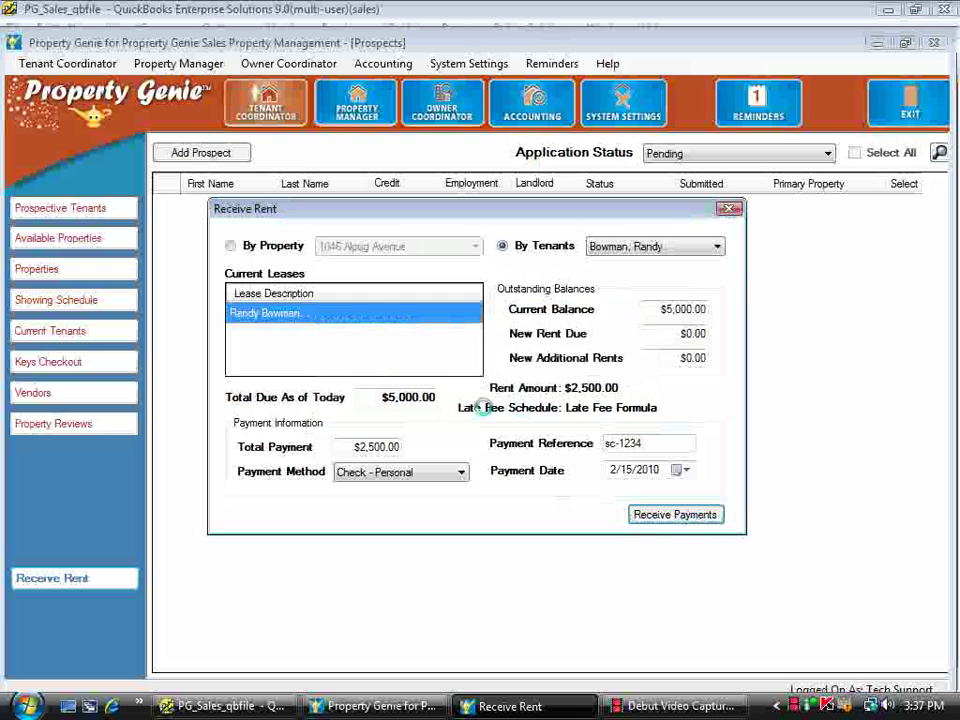
pyautogui.click(540, 415)
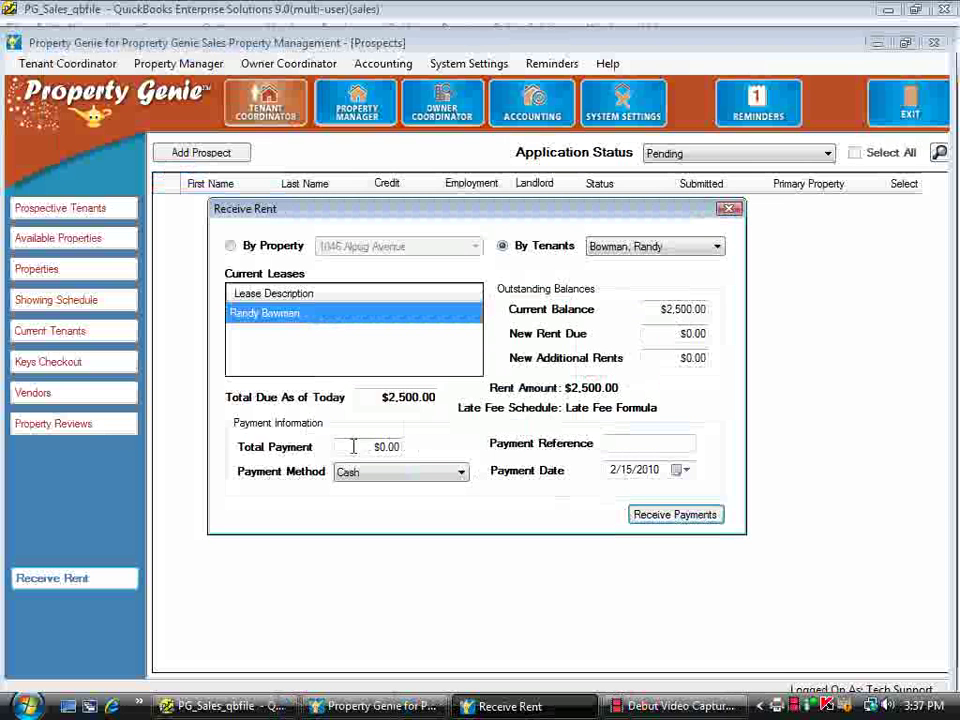
pyautogui.moveTo(353, 446); pyautogui.dragTo(432, 444)
pyautogui.write('2500')
pyautogui.write('.00')
pyautogui.click(662, 445)
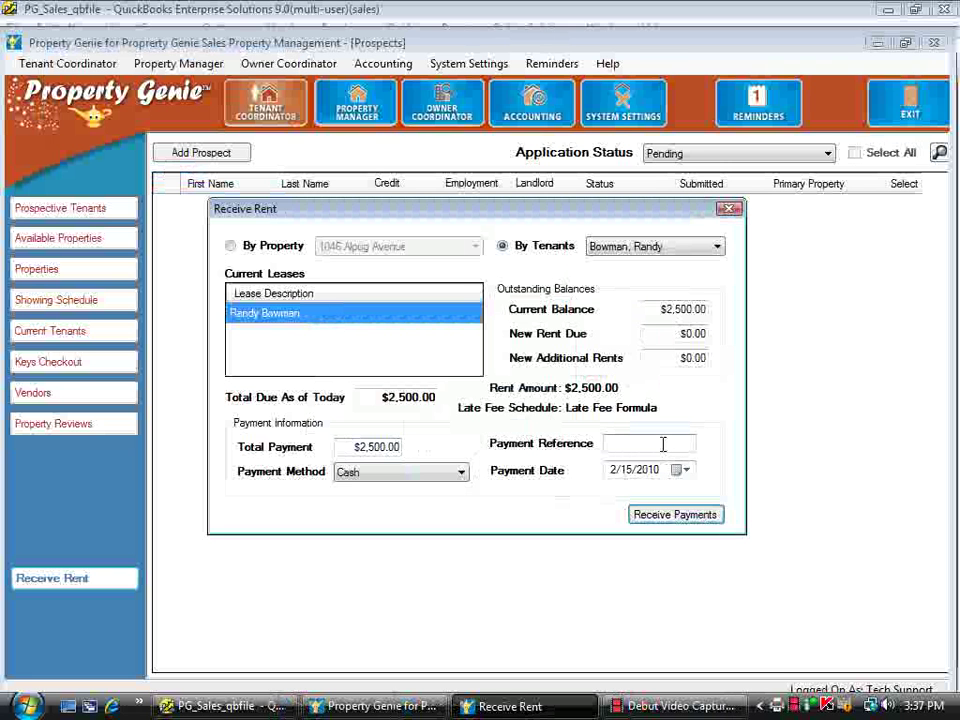
pyautogui.write('1235')
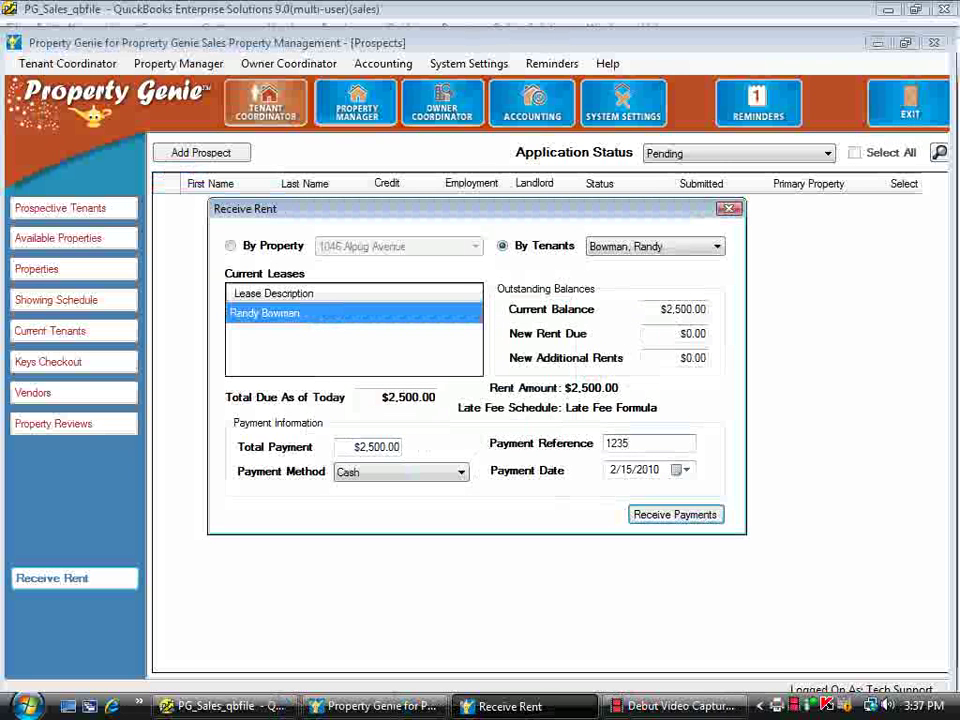
pyautogui.click(458, 473)
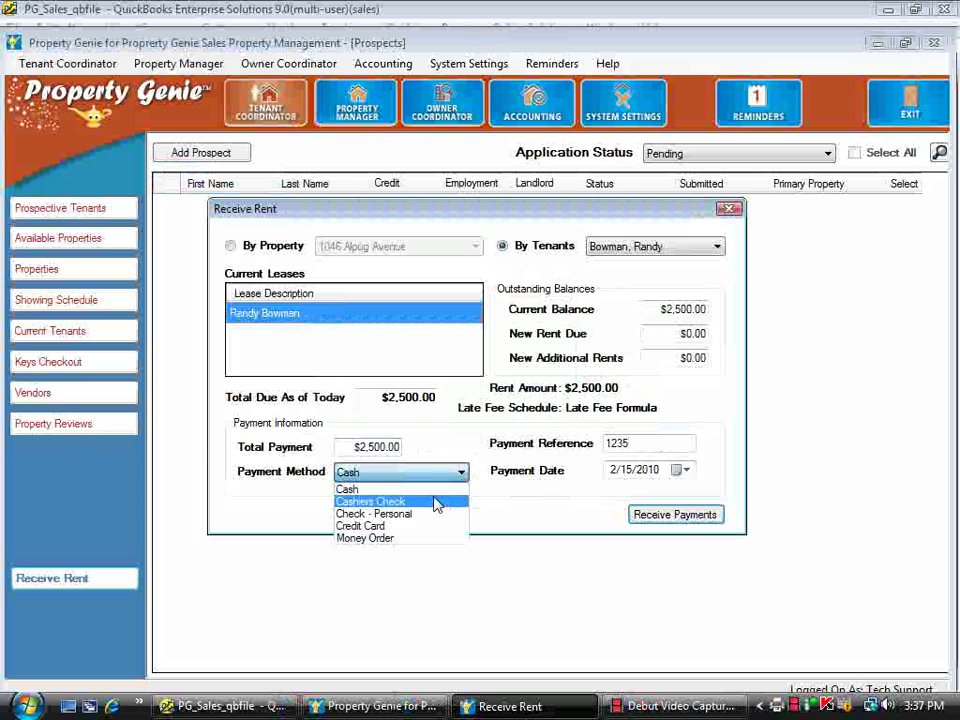
pyautogui.click(428, 514)
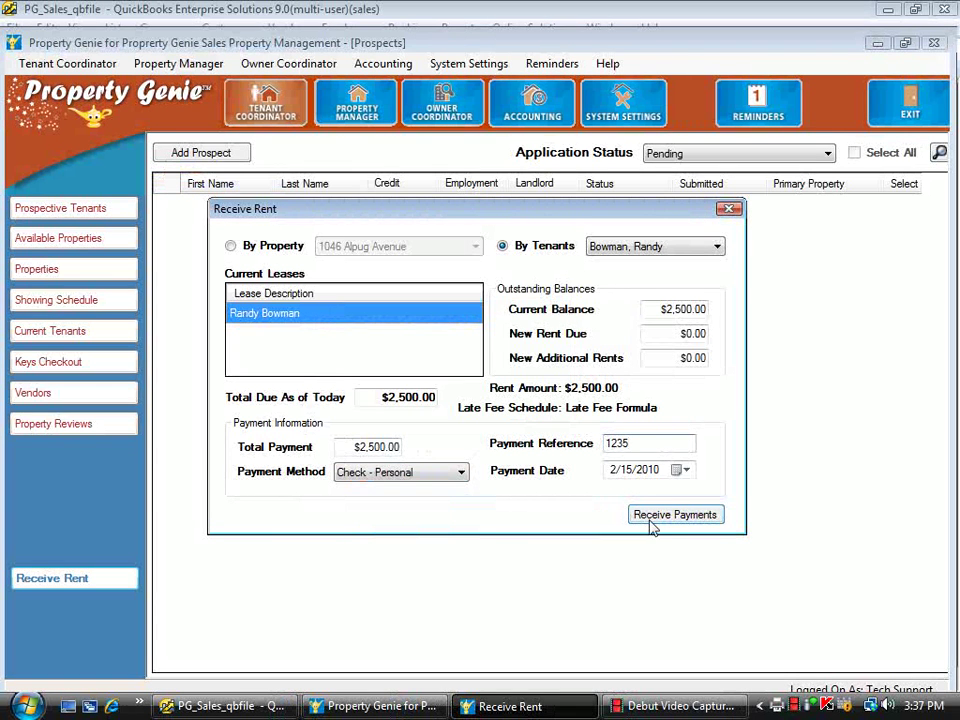
pyautogui.click(654, 516)
pyautogui.click(530, 410)
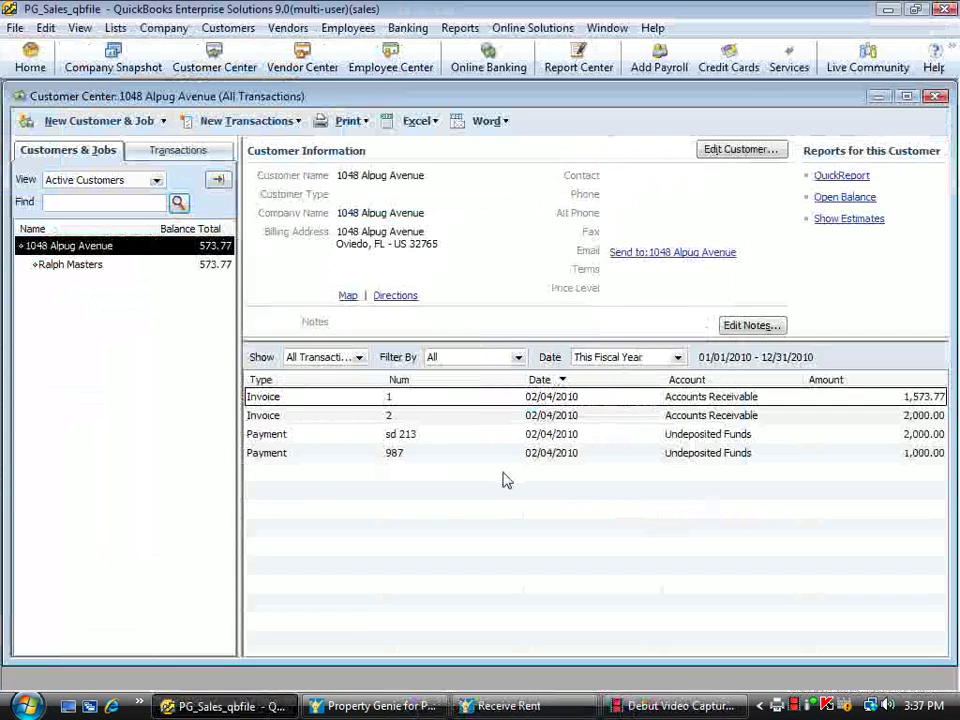
# Acknowledge the Payments Posted message and close the Receive Rent window.
pyautogui.click(405, 707)
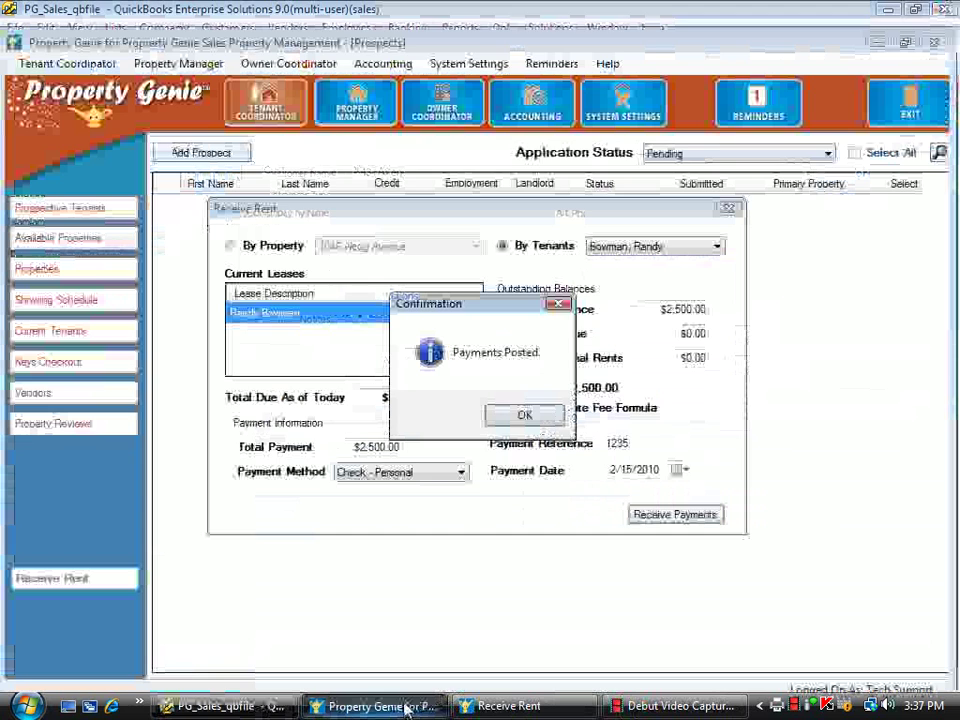
pyautogui.click(524, 414)
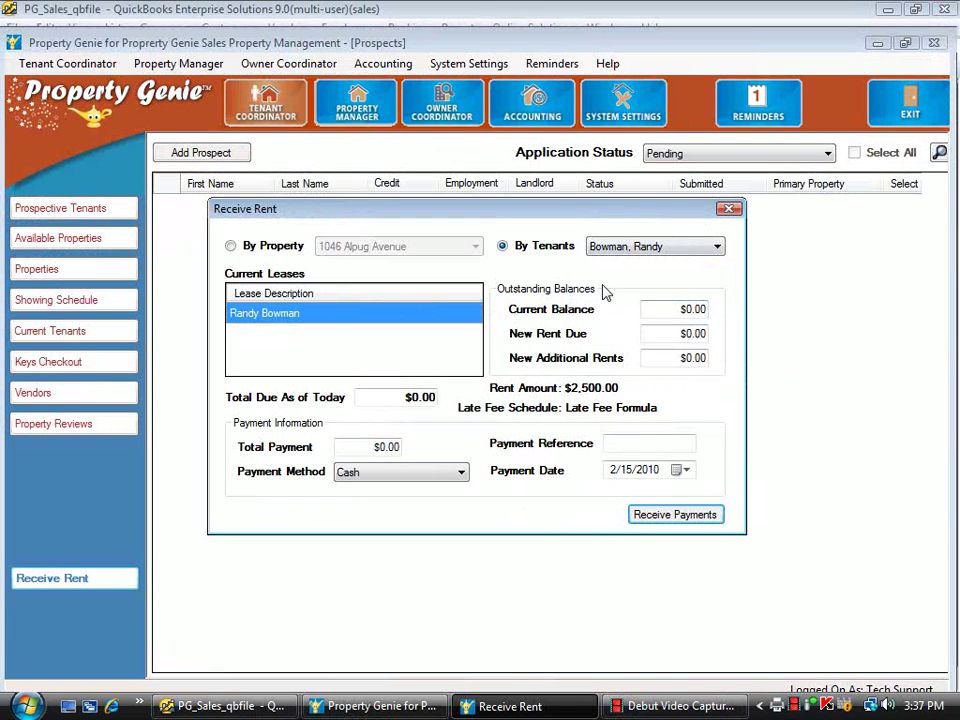
pyautogui.click(731, 209)
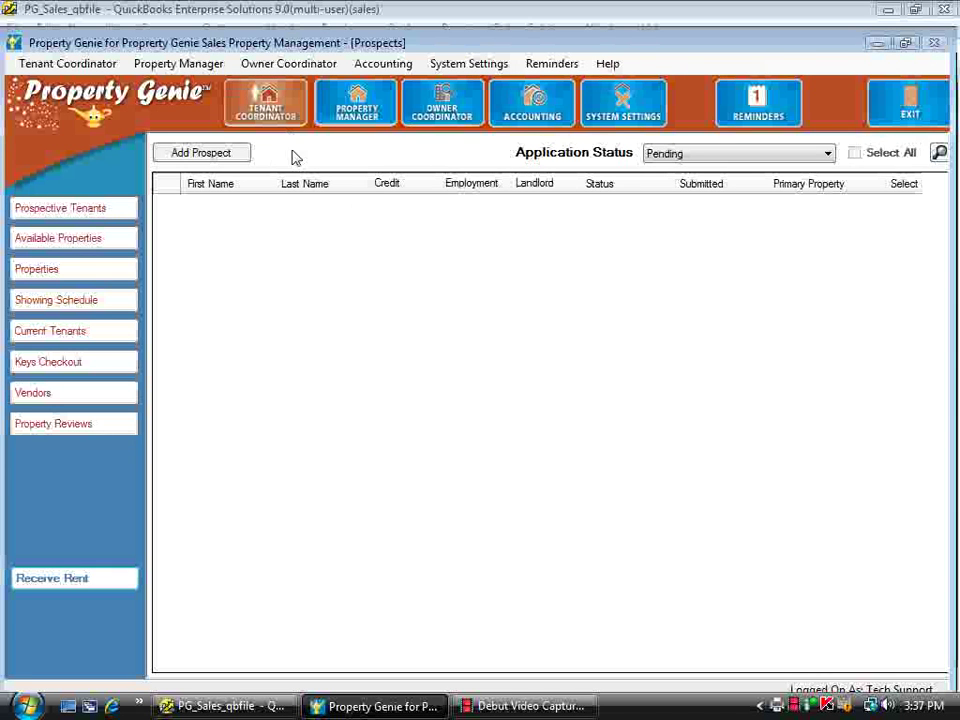
# Show the Accounting QuickBooks transfer screen with two pending Tech Support items totalling $5,000.00.
pyautogui.click(527, 118)
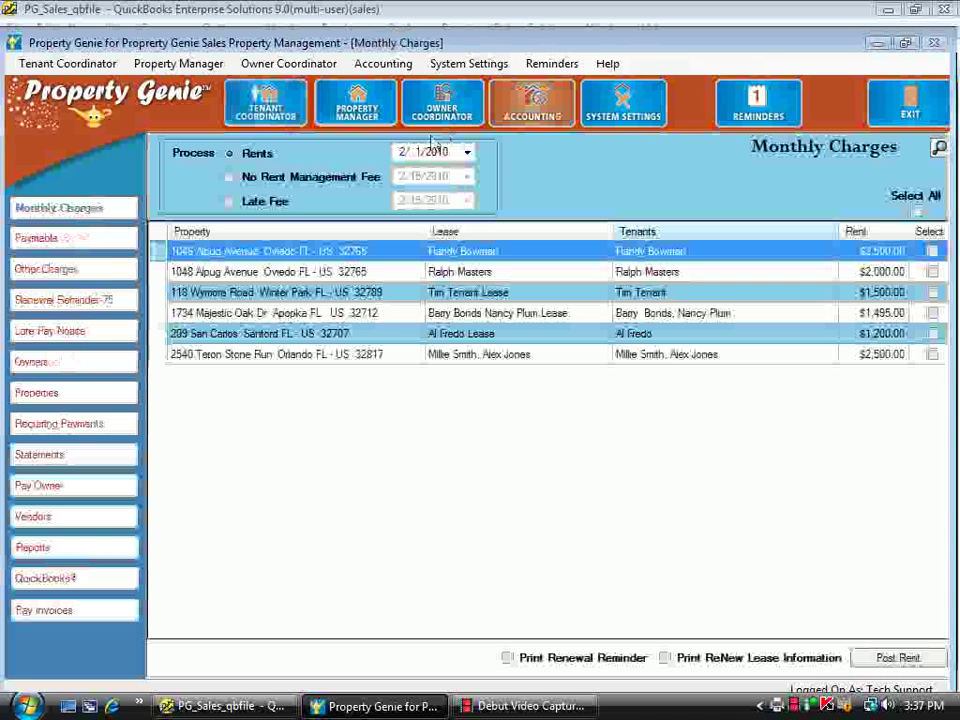
pyautogui.click(224, 706)
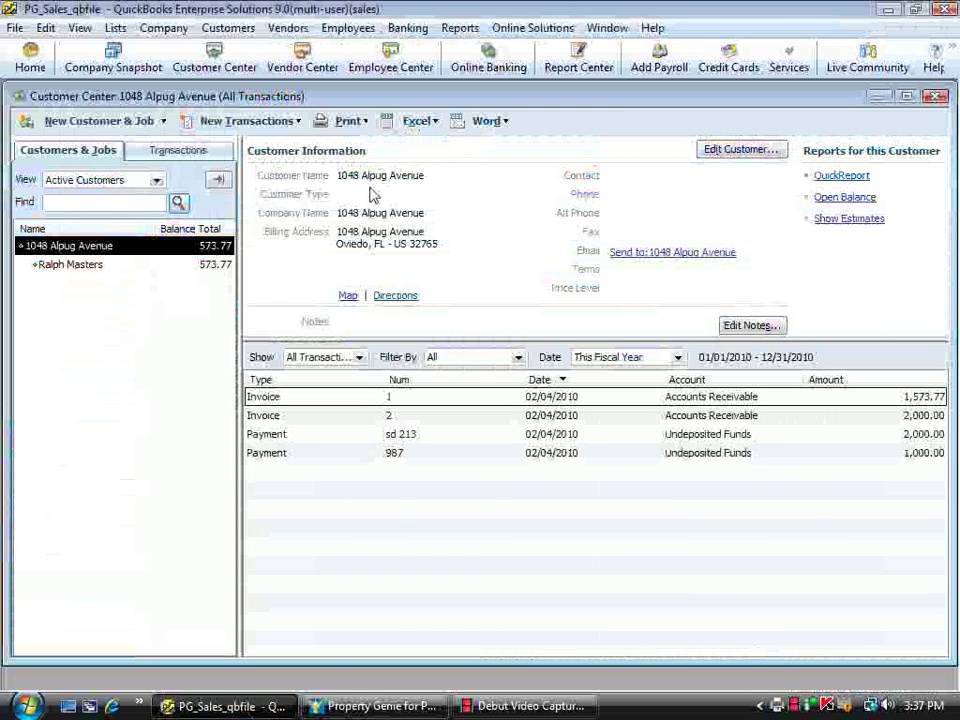
pyautogui.click(887, 12)
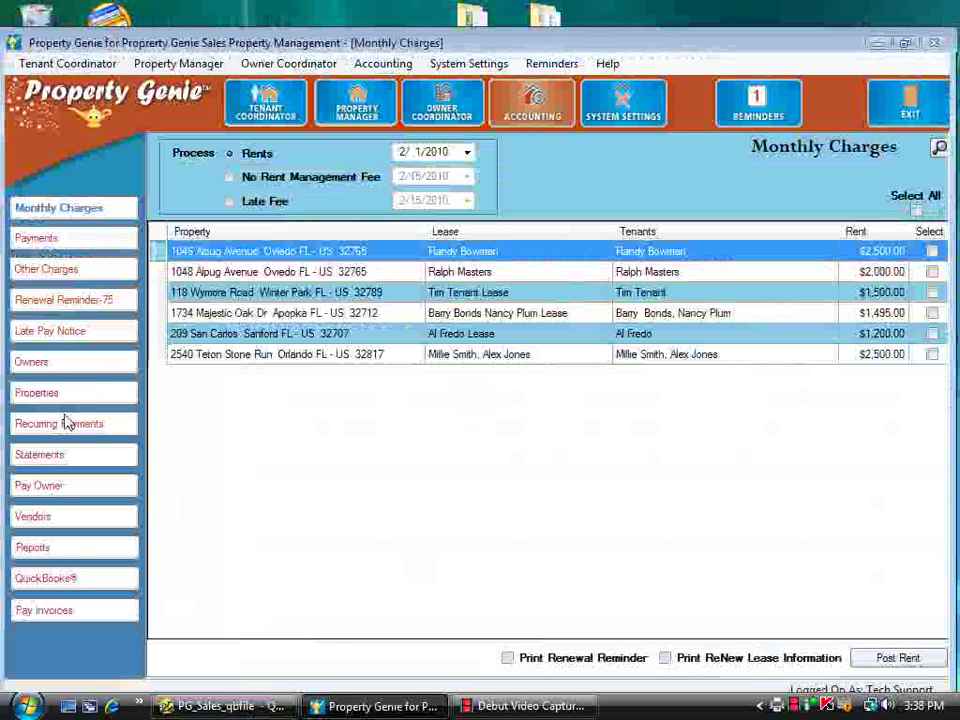
pyautogui.click(50, 578)
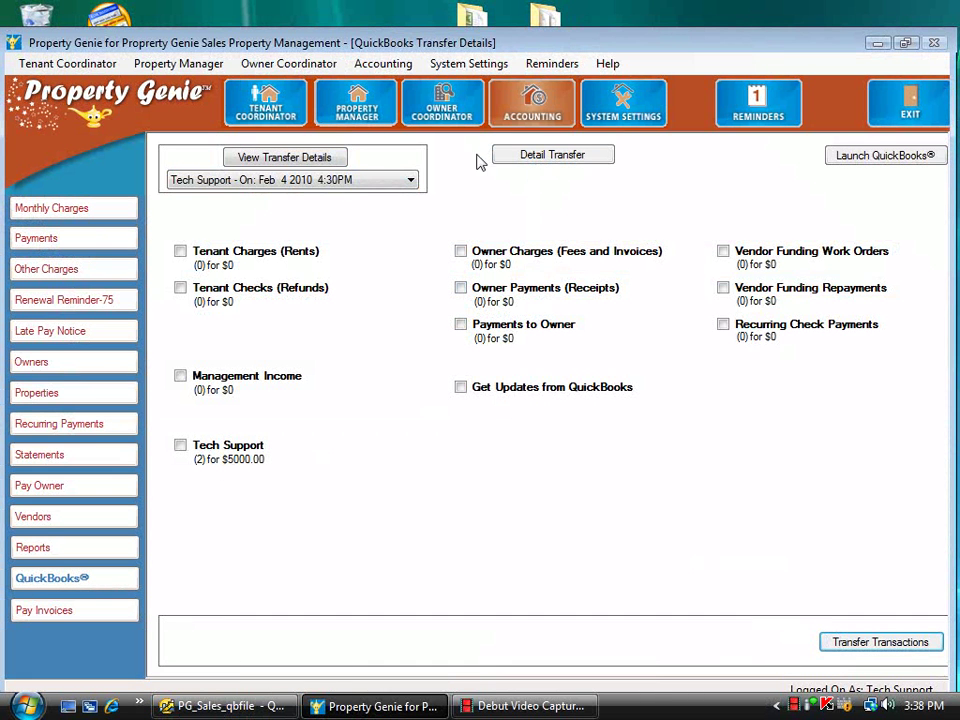
# In Detail Transfer, widen the Reference column and select both $2,500.00 Bowman payments for transfer.
pyautogui.click(518, 157)
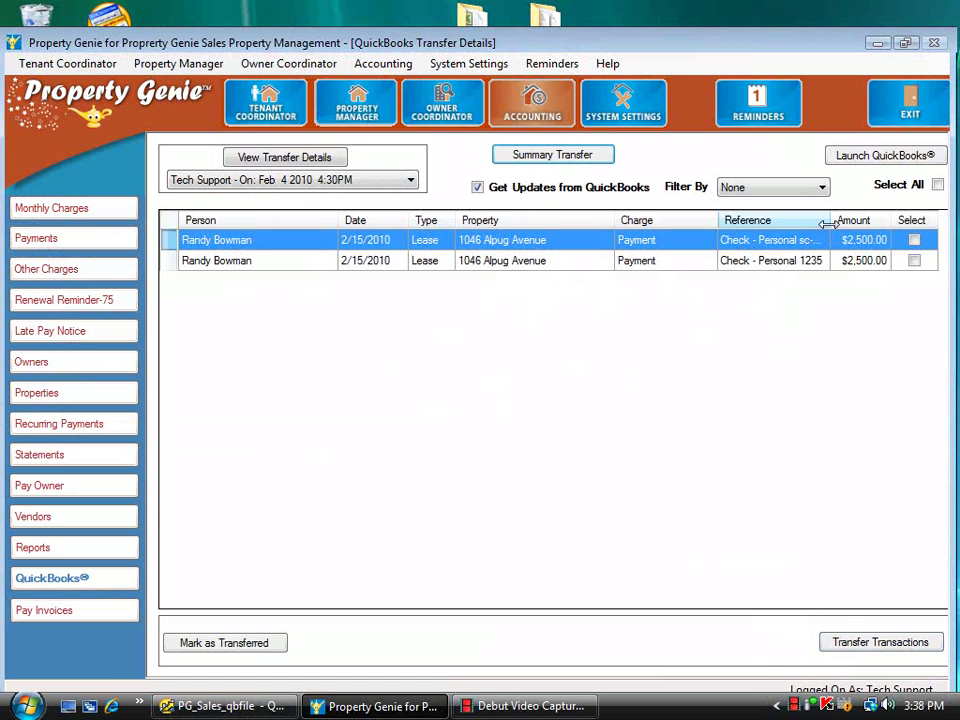
pyautogui.moveTo(830, 220); pyautogui.dragTo(848, 220)
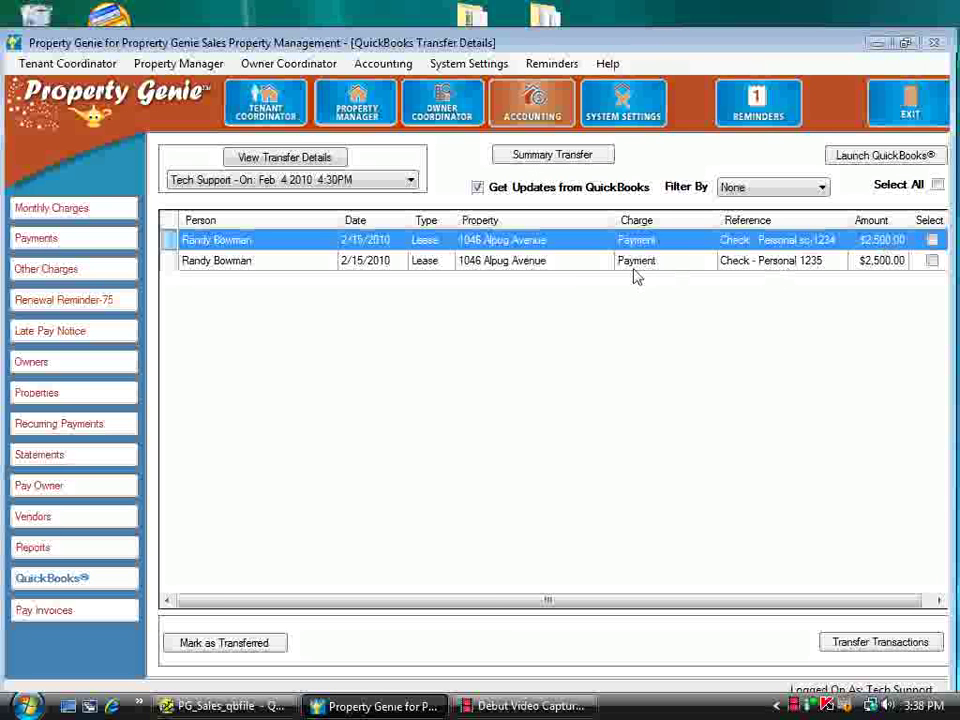
pyautogui.click(932, 240)
pyautogui.click(932, 260)
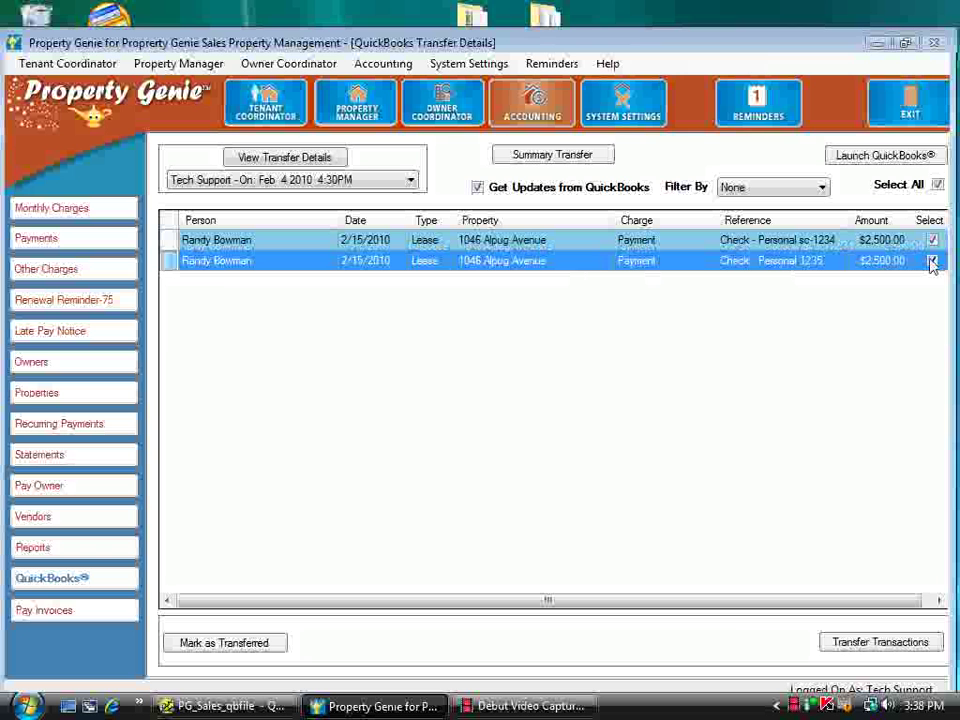
pyautogui.click(857, 651)
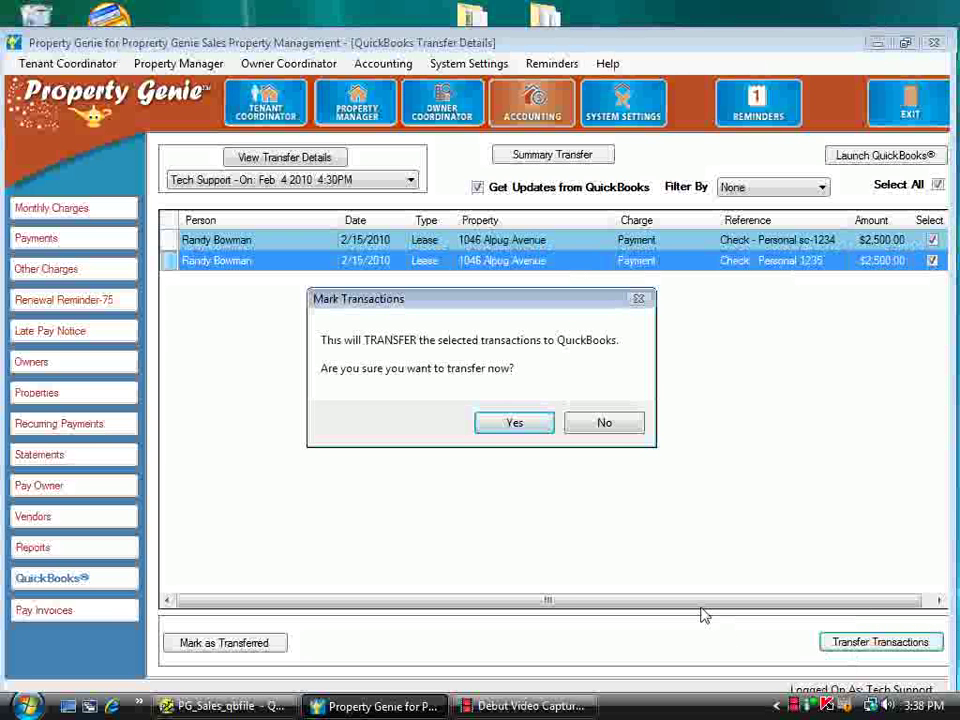
# Confirm the transfer into PG_Sales_qbfile, close the zero-error summary, and check QuickBooks.
pyautogui.click(489, 427)
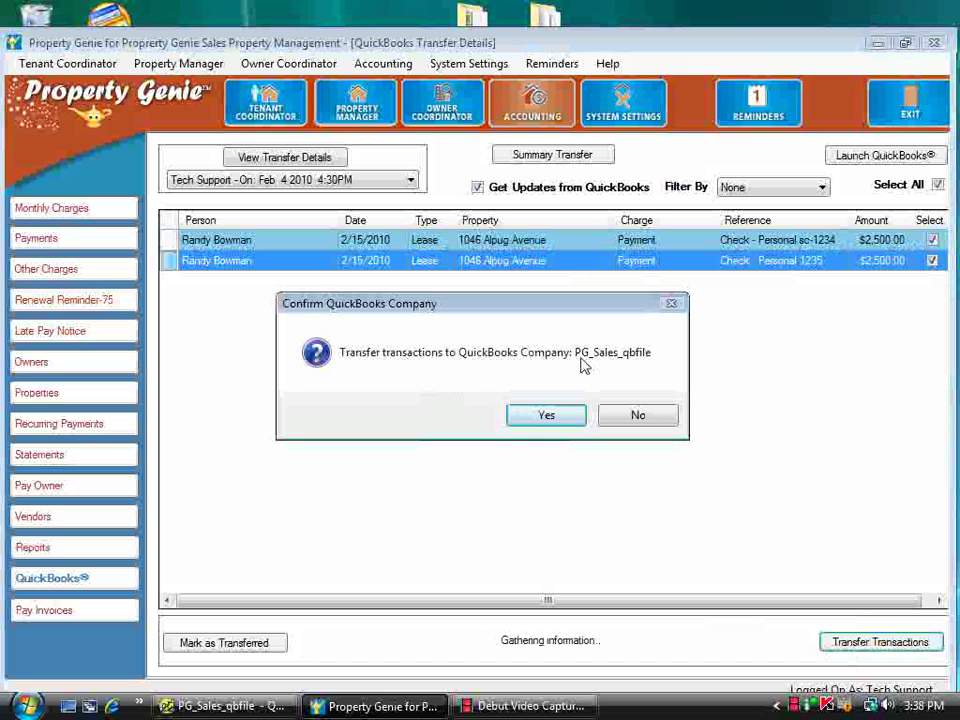
pyautogui.moveTo(576, 312); pyautogui.dragTo(526, 299)
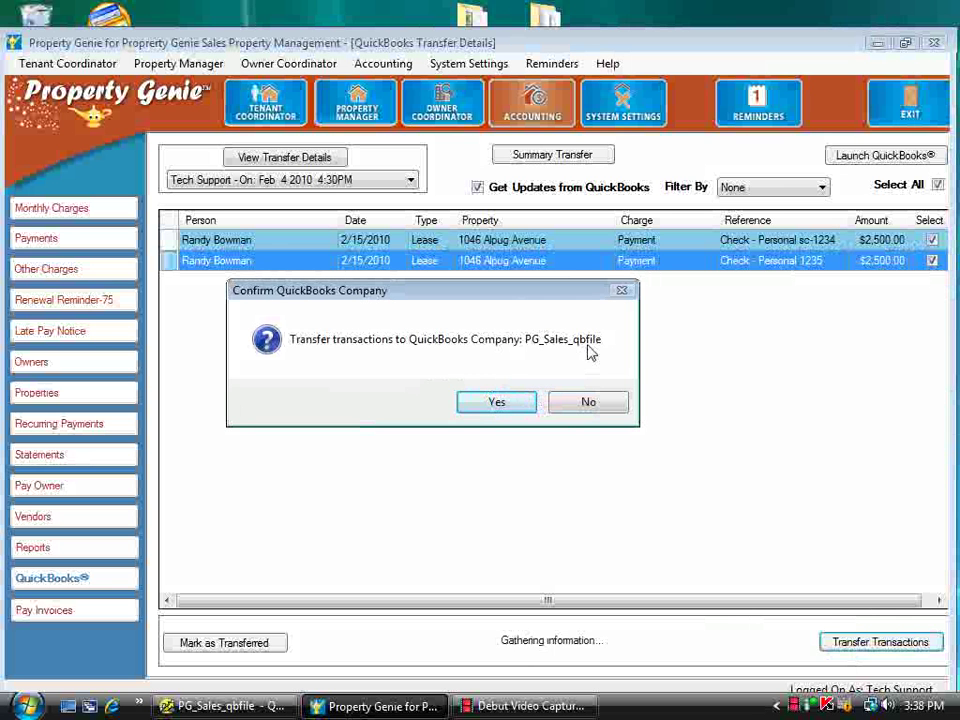
pyautogui.click(480, 402)
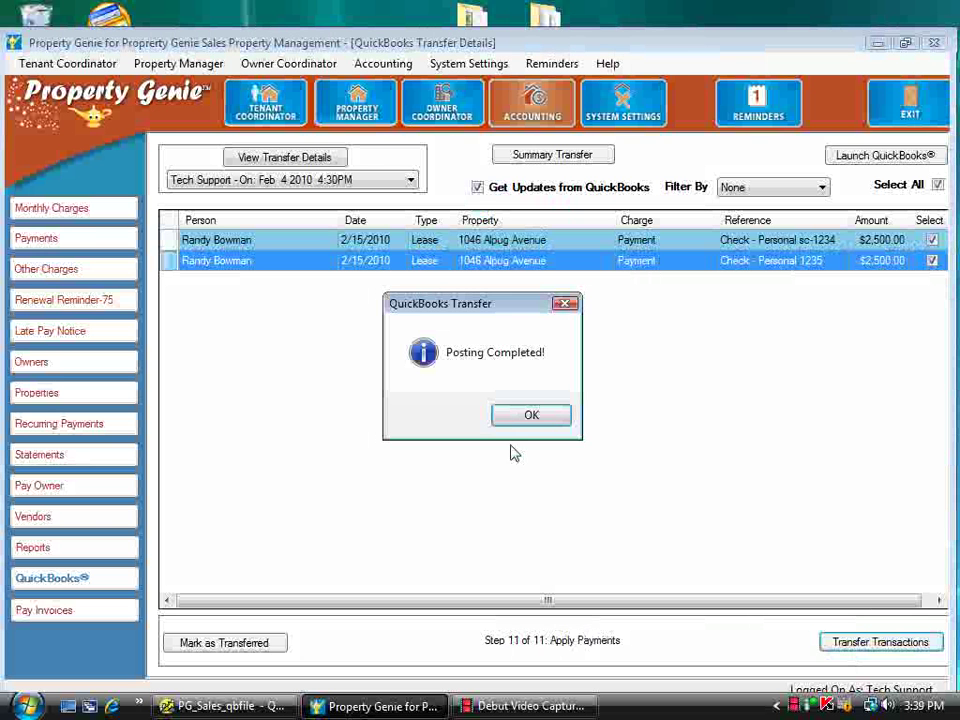
pyautogui.click(521, 418)
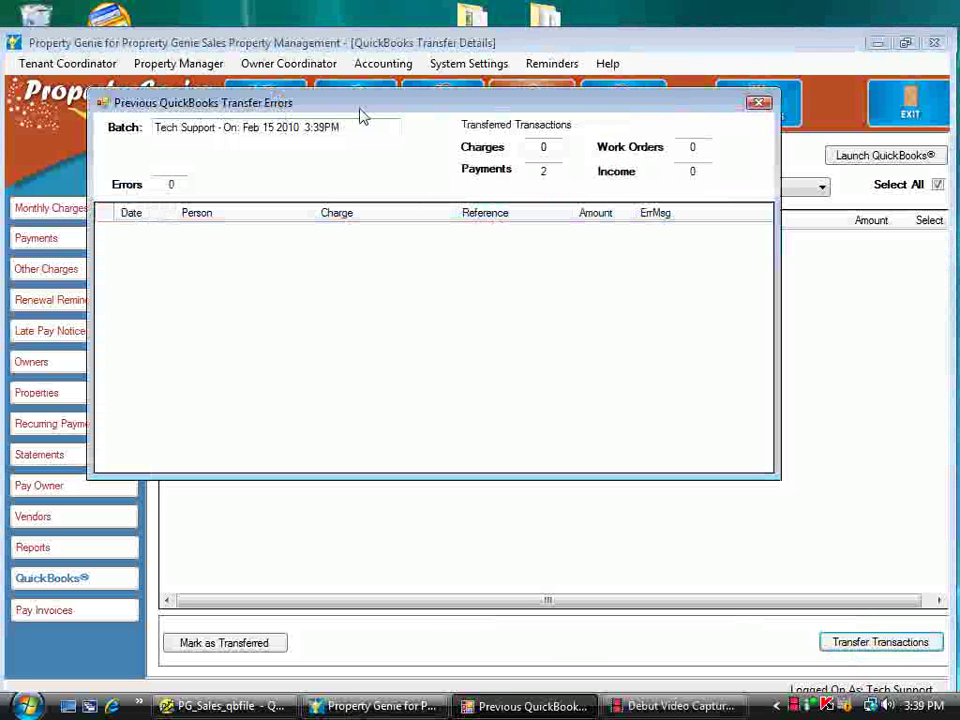
pyautogui.moveTo(362, 113); pyautogui.dragTo(356, 144)
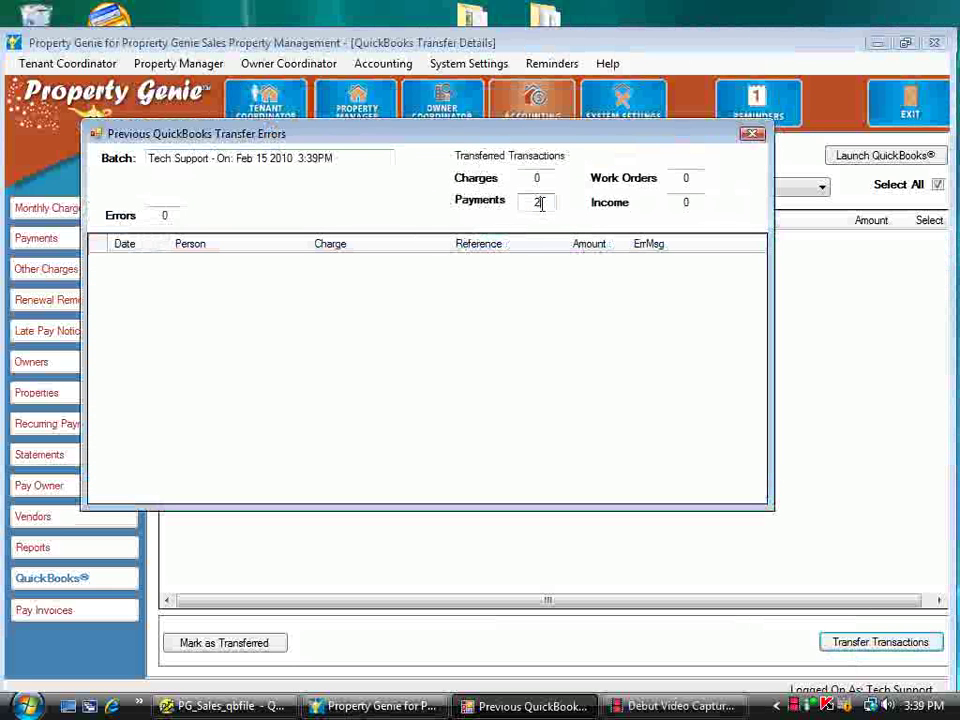
pyautogui.click(755, 139)
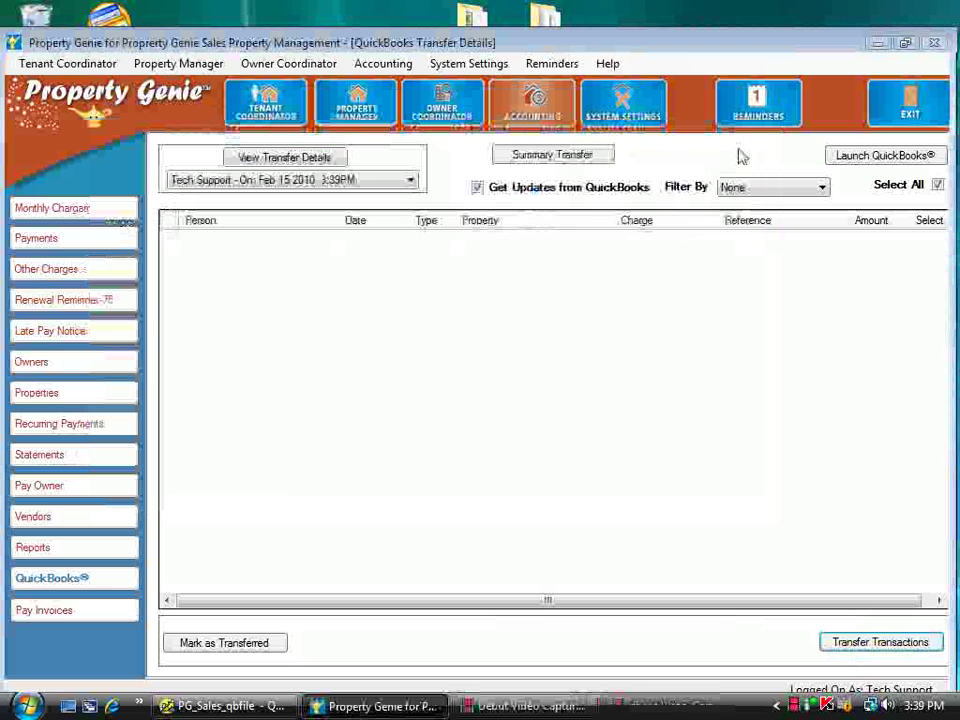
pyautogui.click(247, 712)
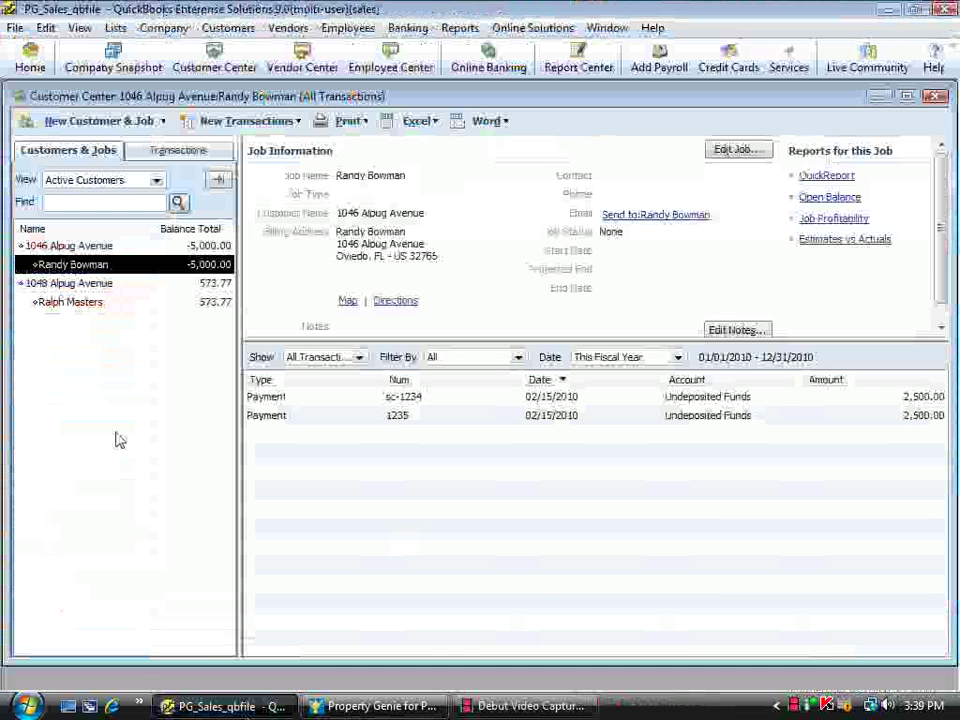
pyautogui.click(60, 246)
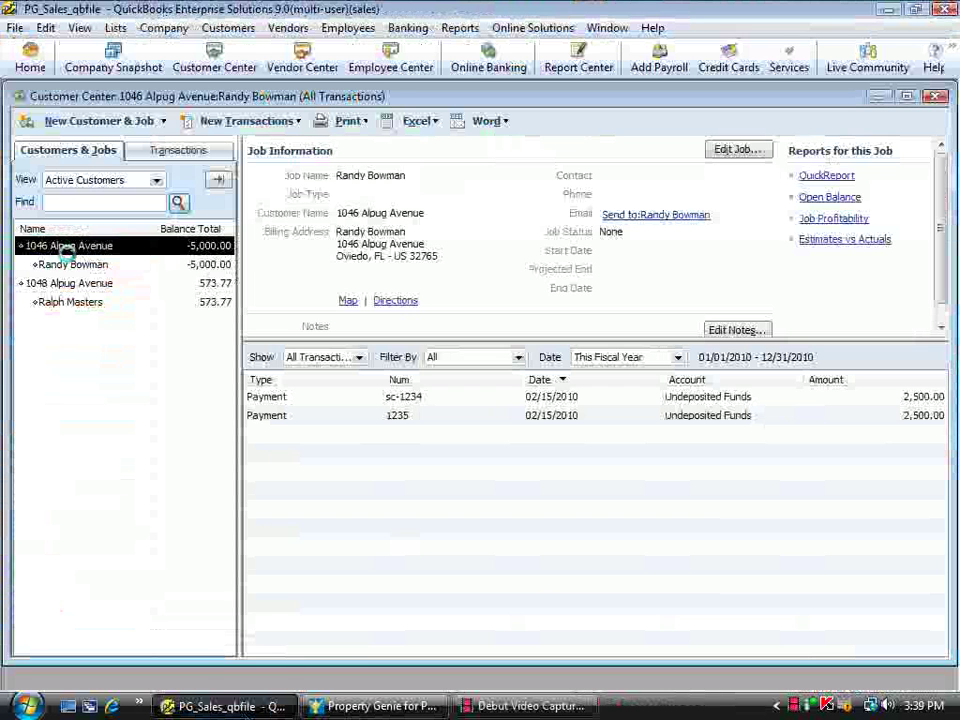
pyautogui.click(86, 264)
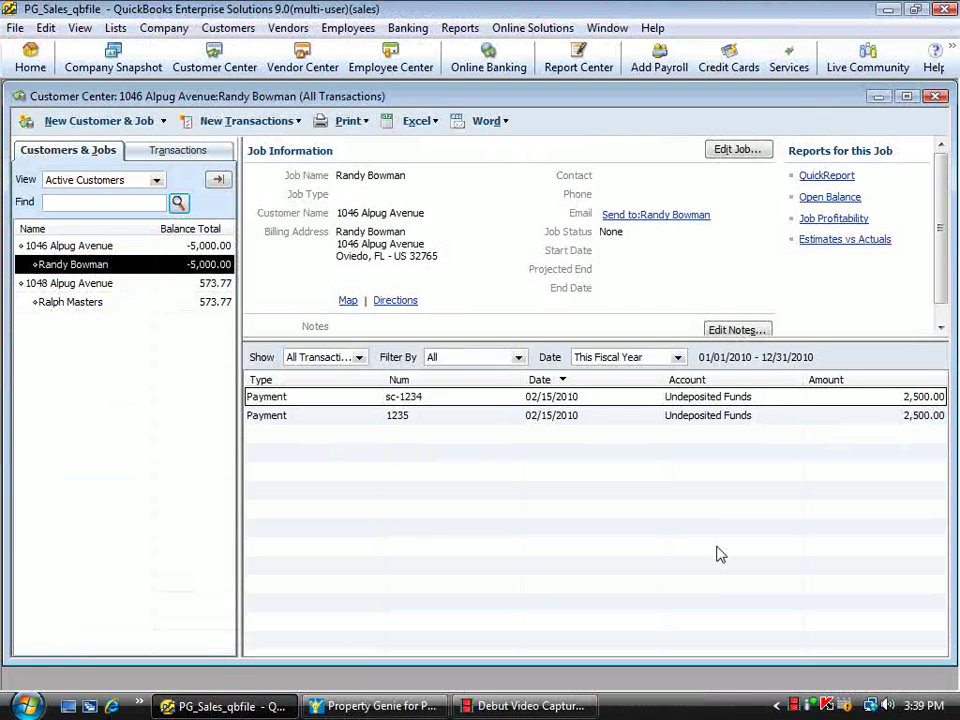
pyautogui.click(334, 464)
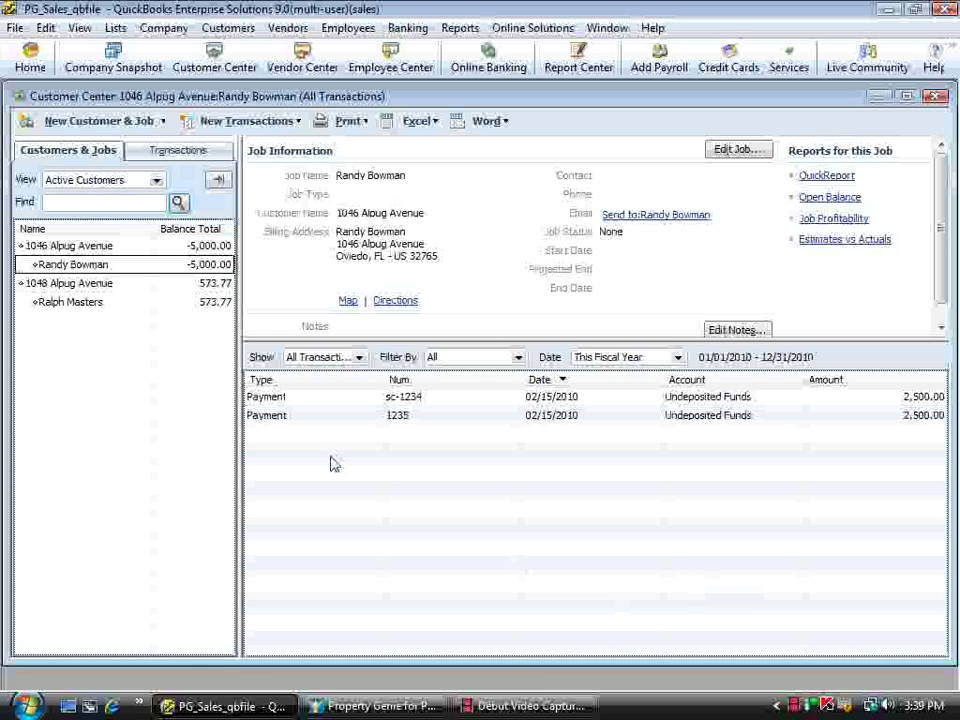
pyautogui.click(165, 418)
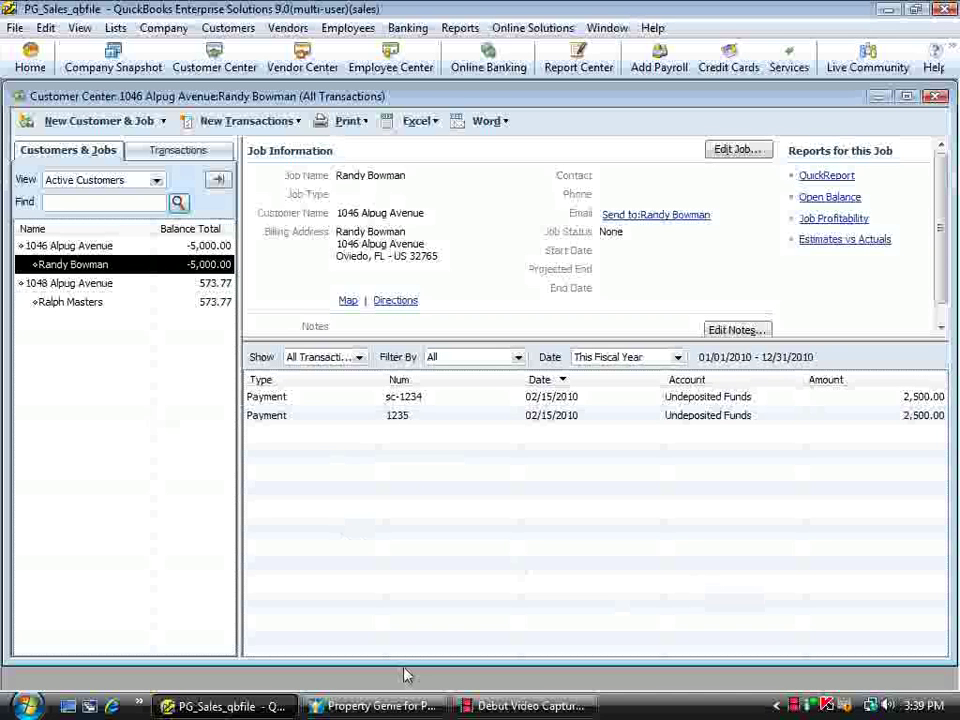
pyautogui.click(381, 705)
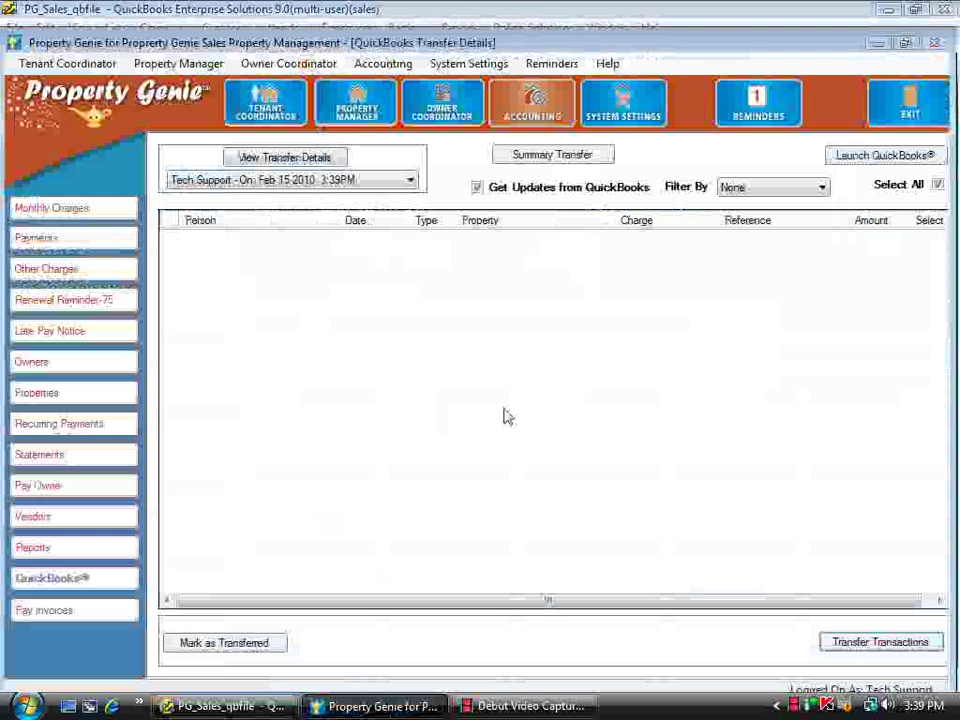
# Review and close the latest batch summary, then return to Summary Transfer showing all zeros.
pyautogui.click(280, 161)
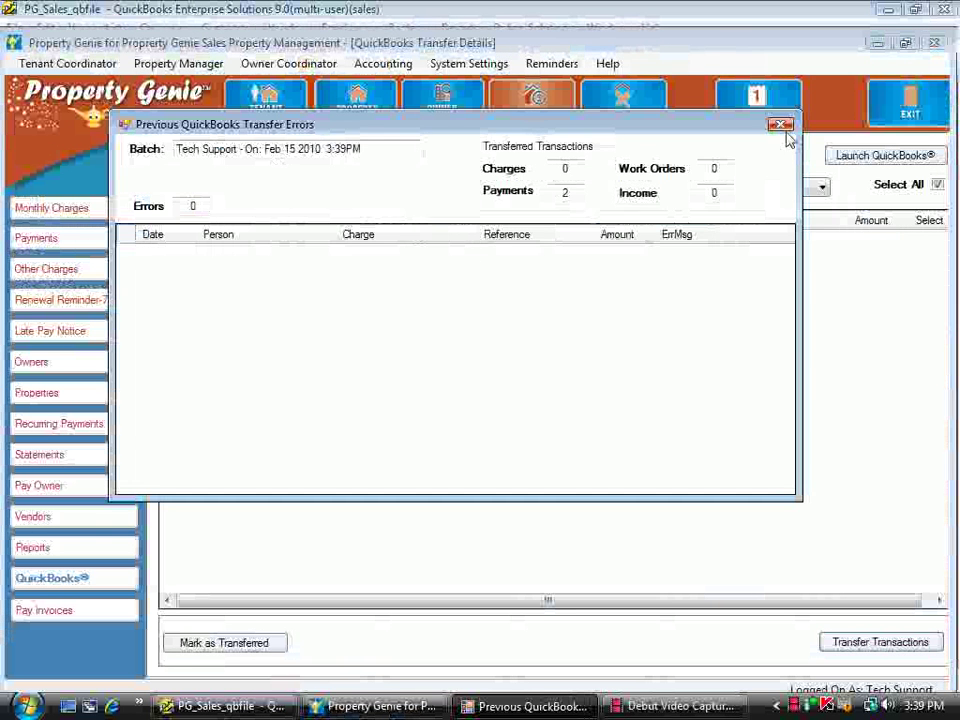
pyautogui.click(780, 125)
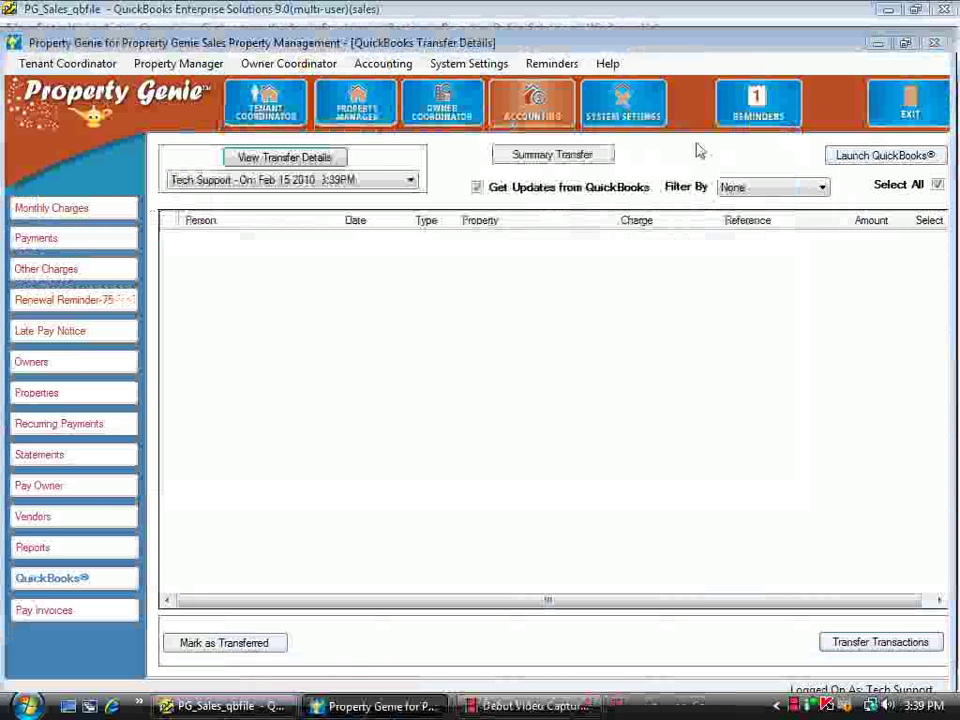
pyautogui.click(556, 158)
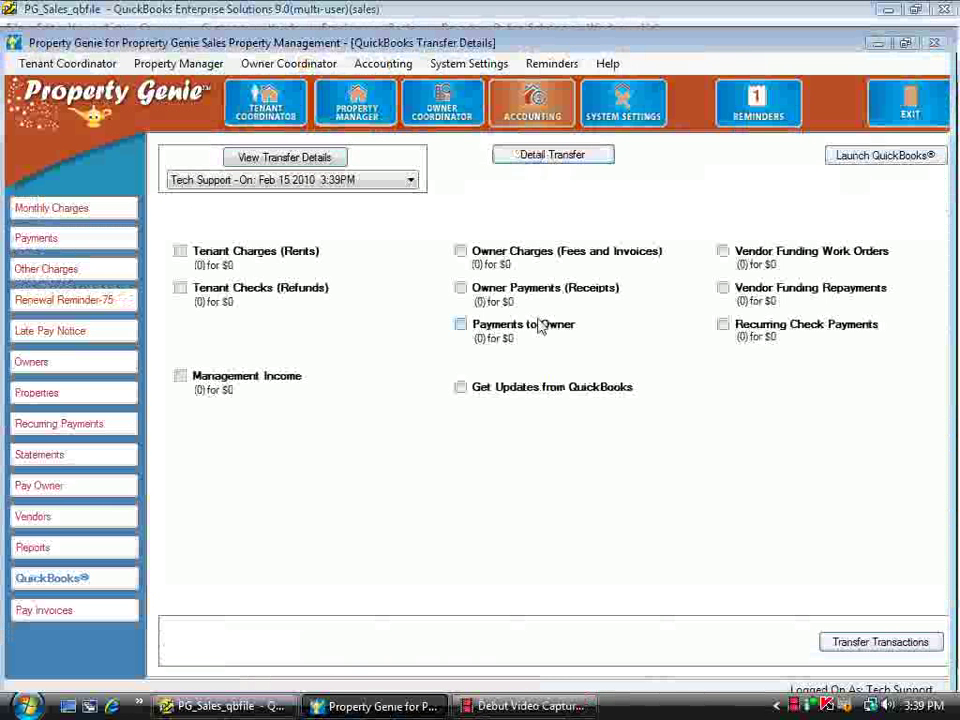